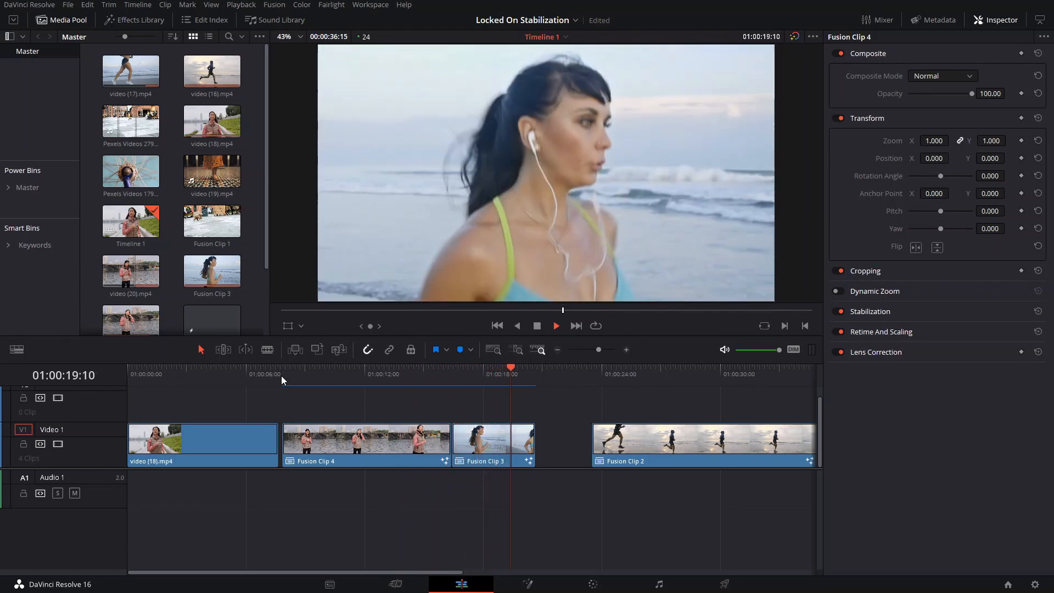
- Switch to the browser, play part of the Beats By Dre Powerbeats Pro video as a reference, and return to DaVinci Resolve
click(281, 376)
key(alt+Tab)
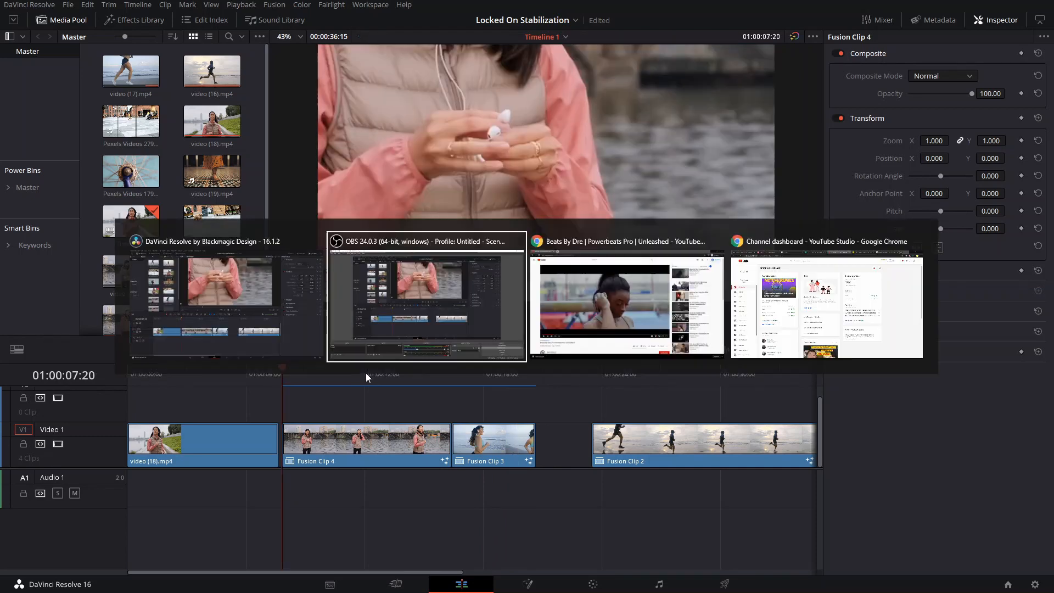
key(alt+Tab)
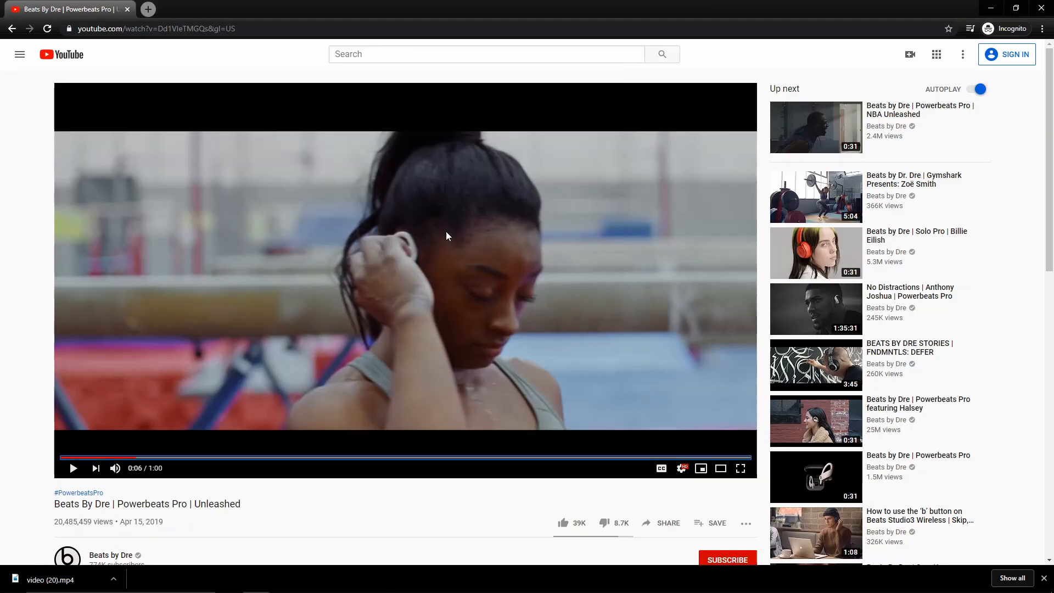
click(310, 300)
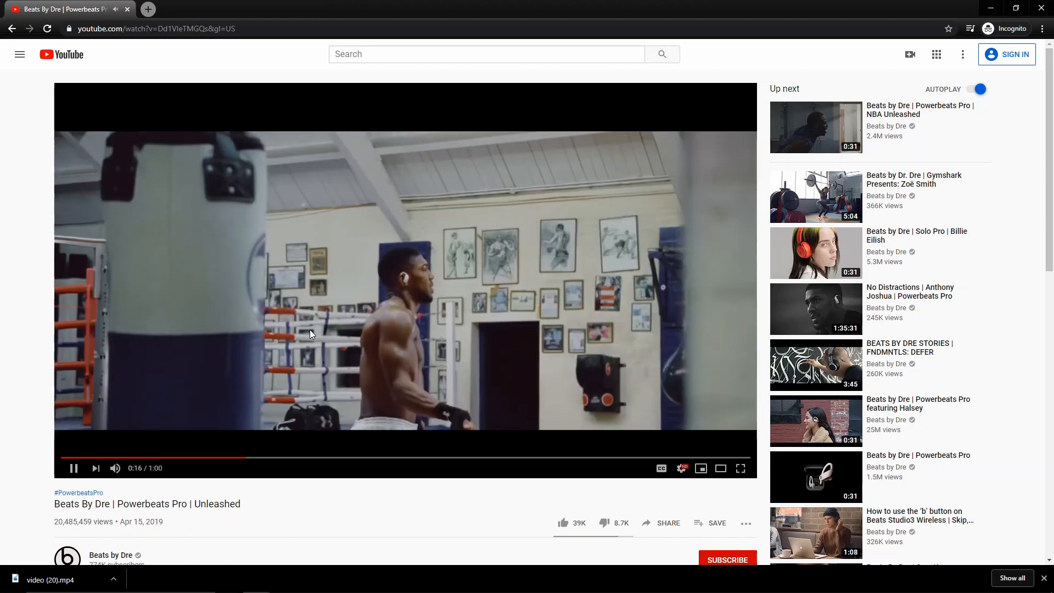
click(310, 330)
key(alt+Tab)
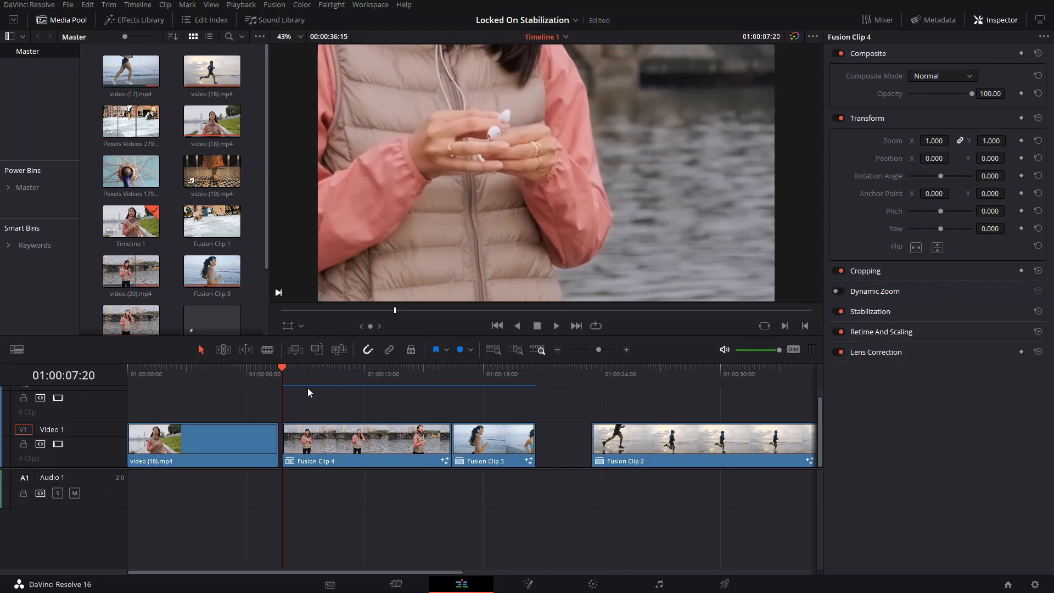
- Play back Fusion Clip 4 and return the playhead to the start of the timeline
key(space)
click(289, 377)
key(ctrl+s)
drag(187, 381, 132, 385)
- Convert the video (18).mp4 clip on Video 1 into a Fusion clip and open it on the Fusion page with an enlarged viewer
click(191, 434)
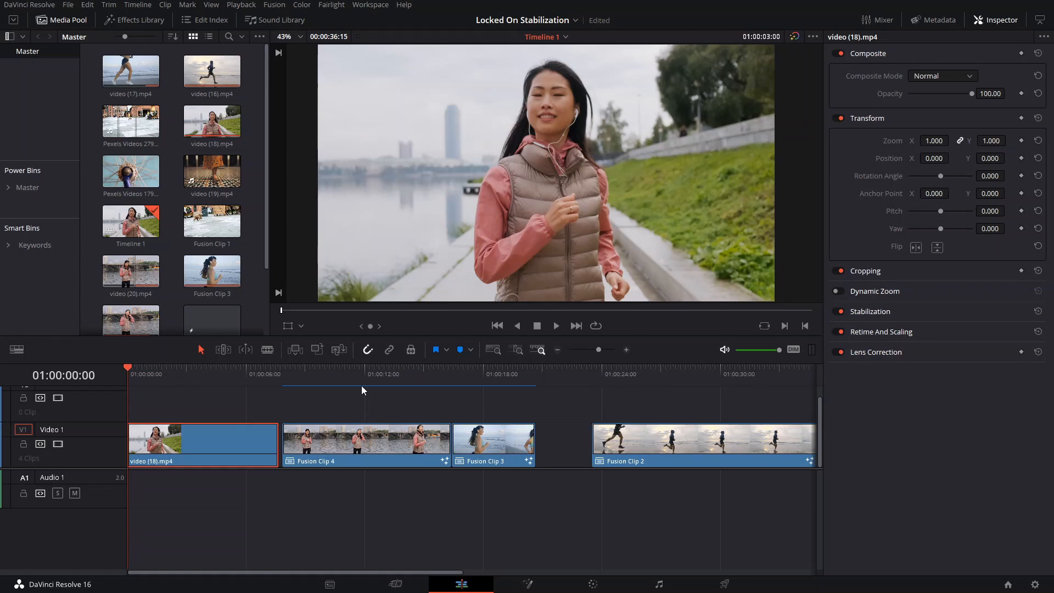
right_click(206, 436)
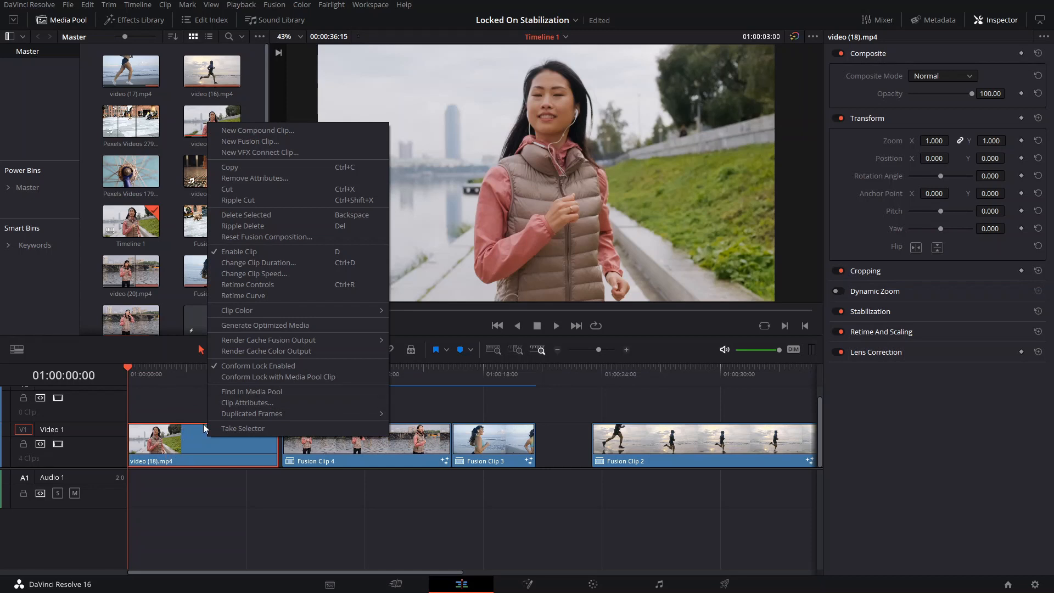
click(251, 142)
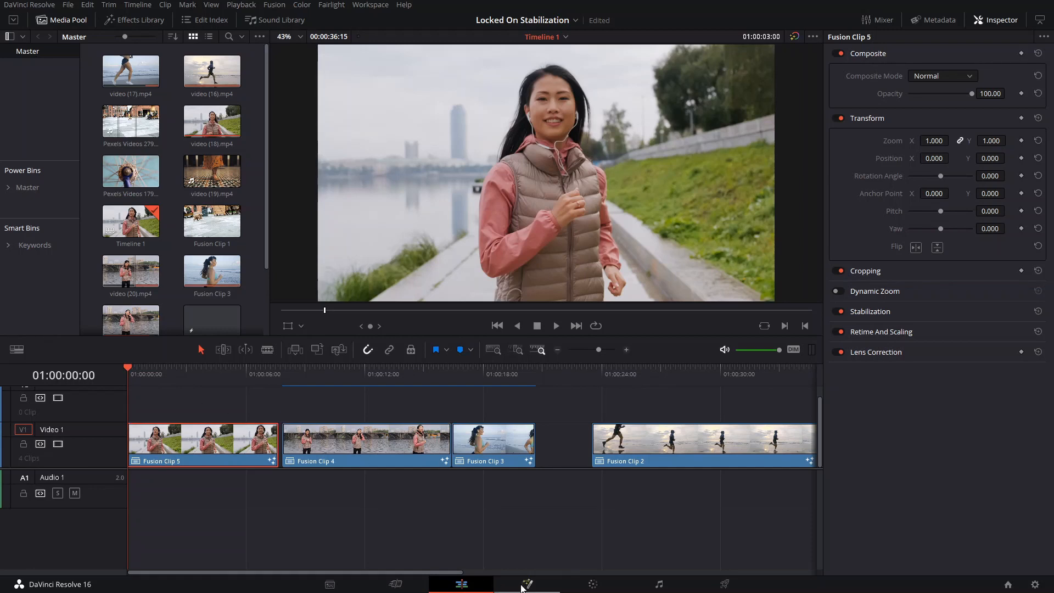
click(526, 586)
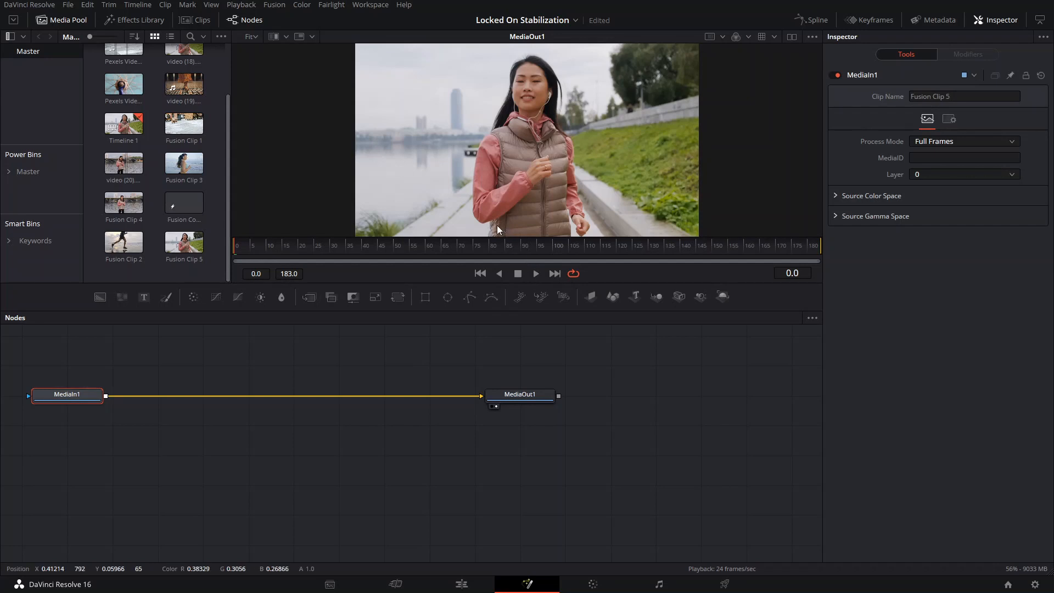
drag(501, 236, 510, 292)
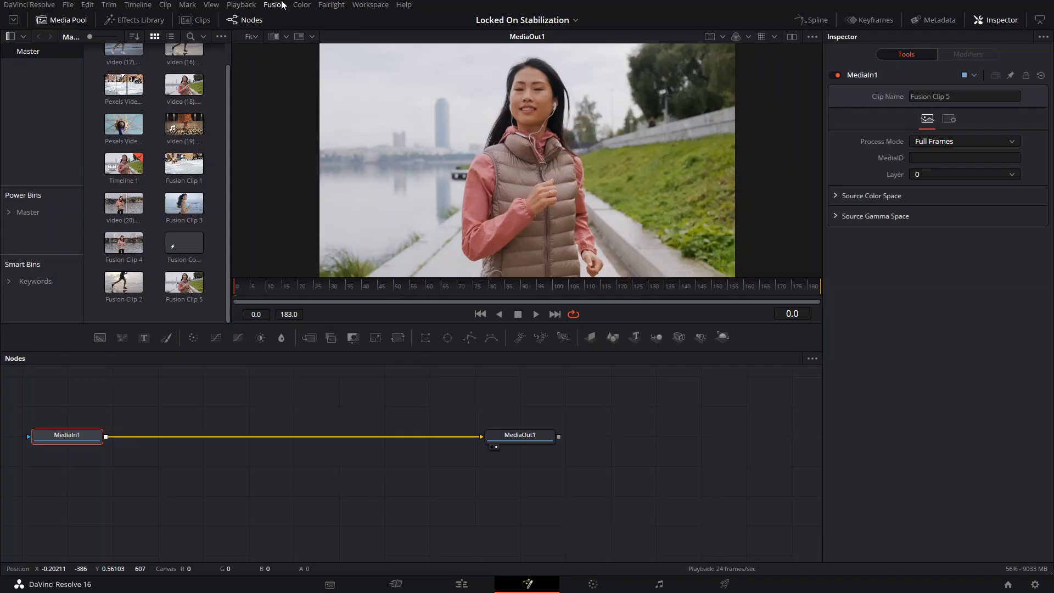
- Delete the project's unused render cache
click(274, 5)
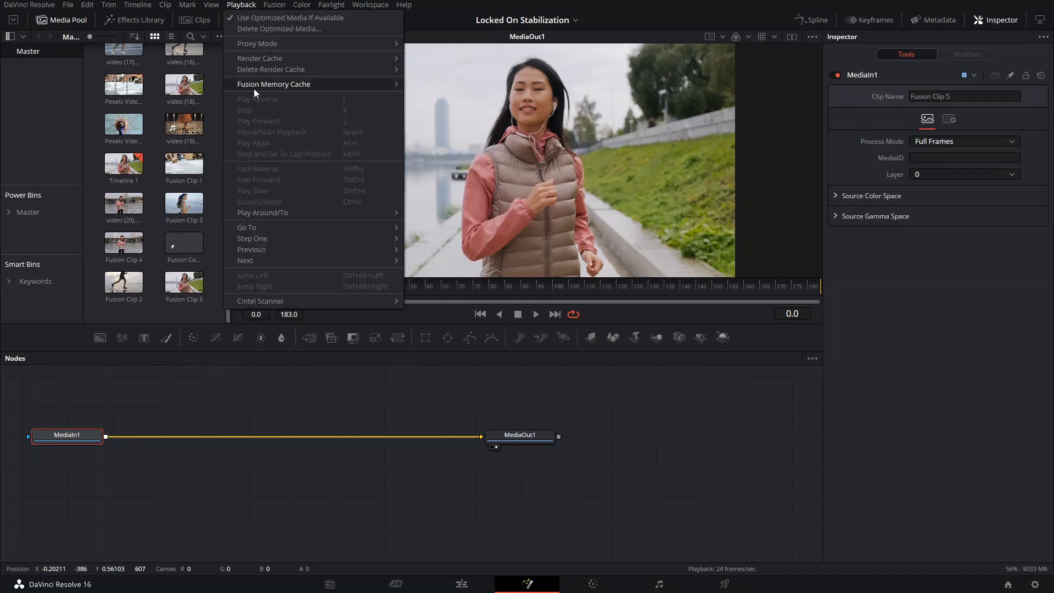
mouse_move(265, 57)
mouse_move(354, 70)
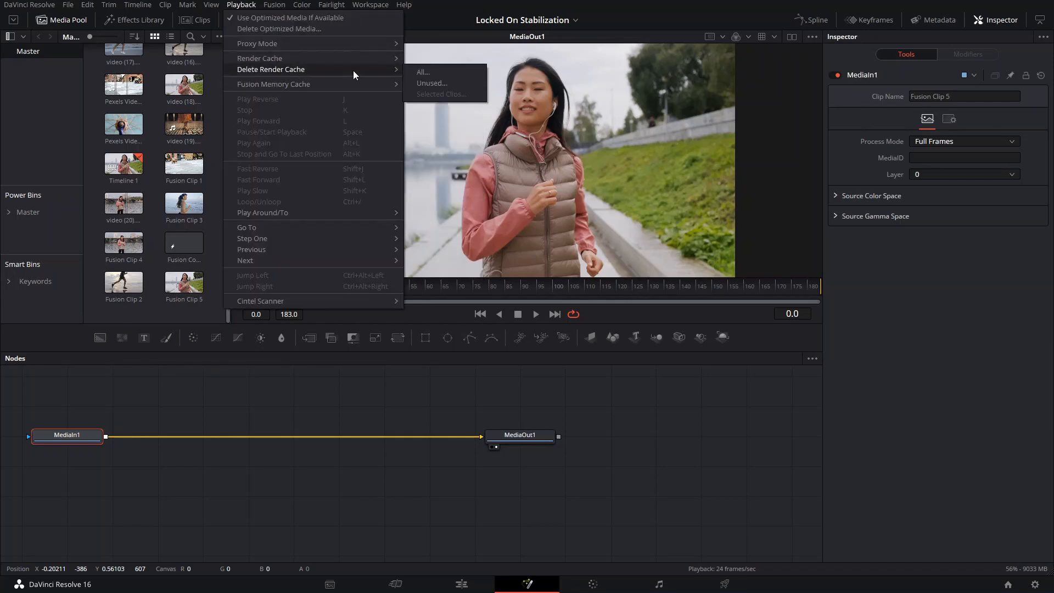
click(427, 84)
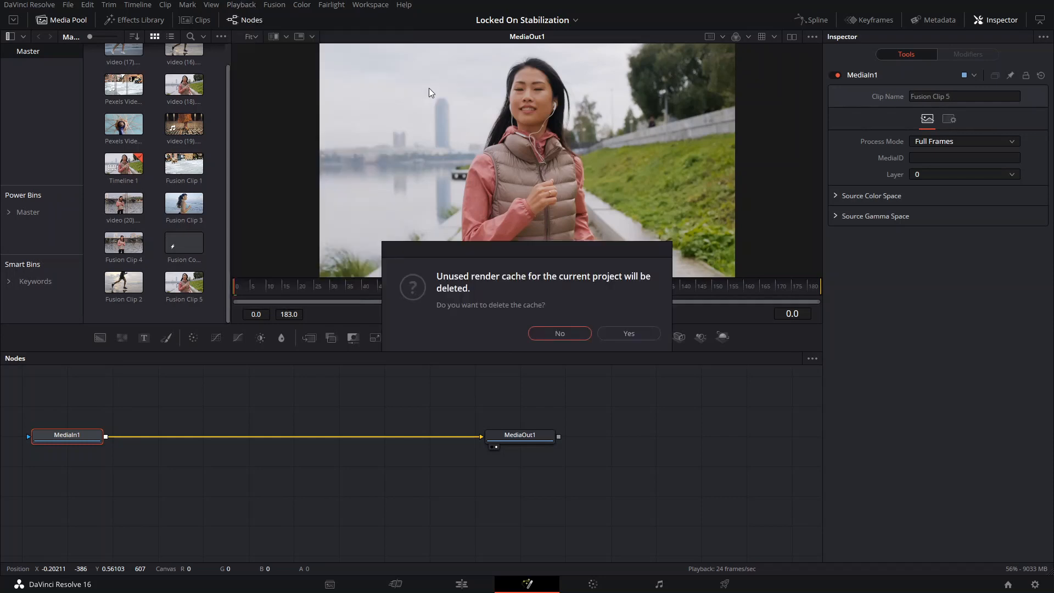
click(611, 333)
- Turn off High Quality and Motion Blur for Fusion playback
right_click(618, 308)
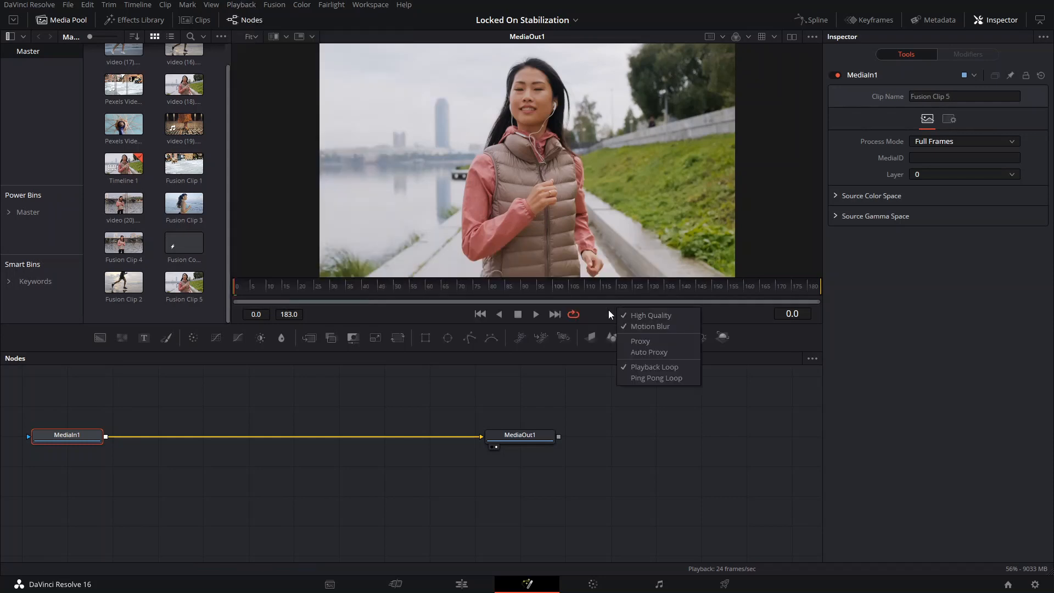
click(653, 316)
right_click(637, 315)
click(656, 333)
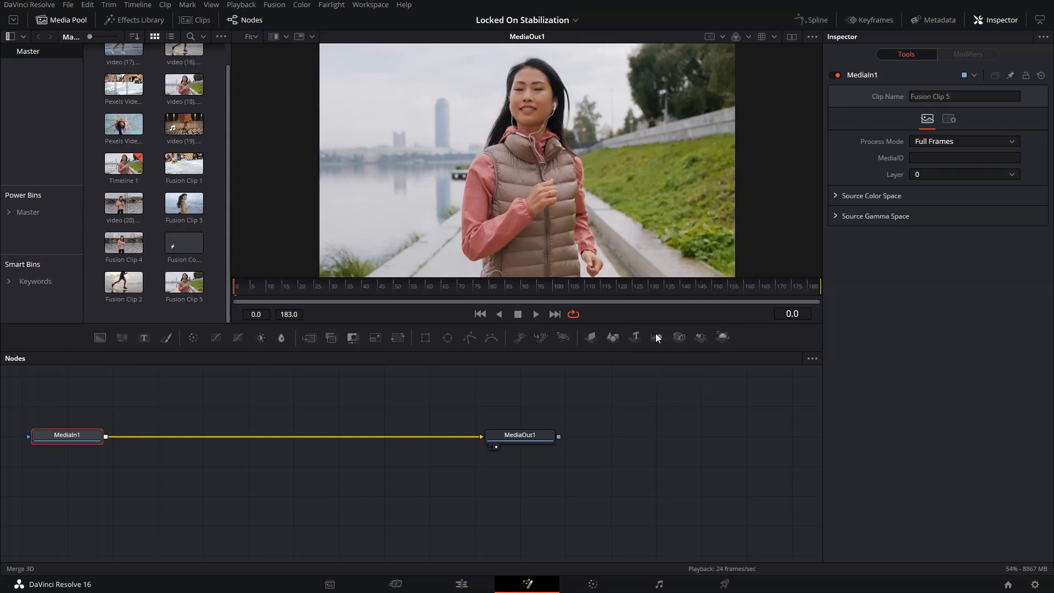
click(253, 5)
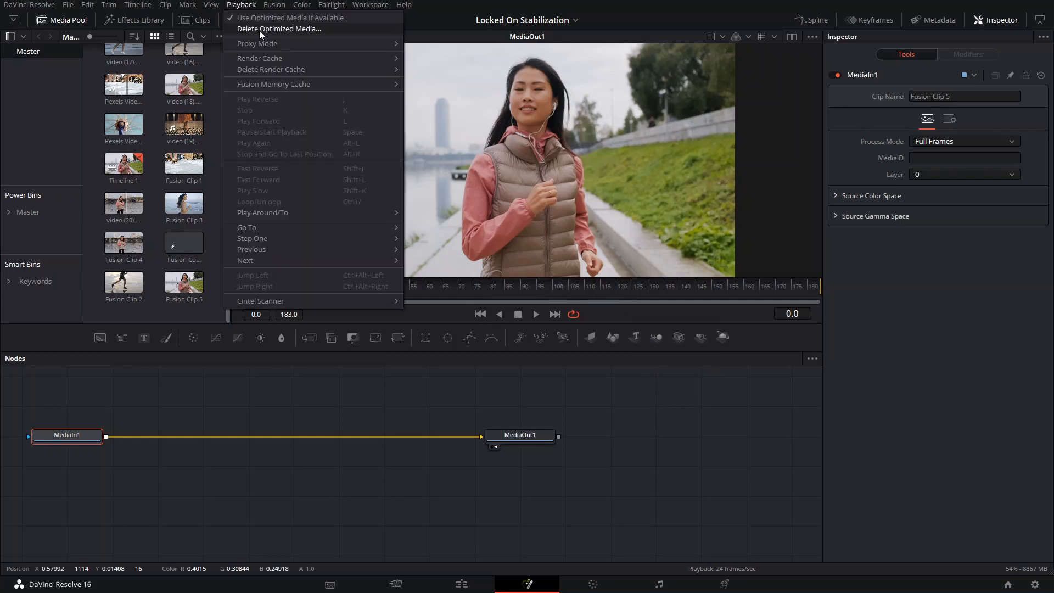
mouse_move(269, 39)
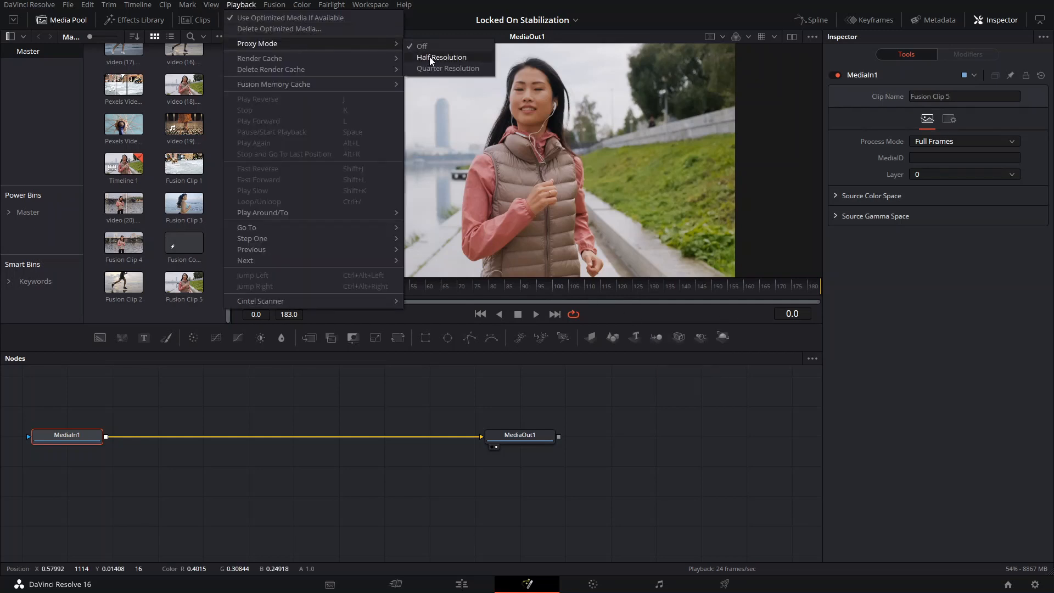
click(532, 340)
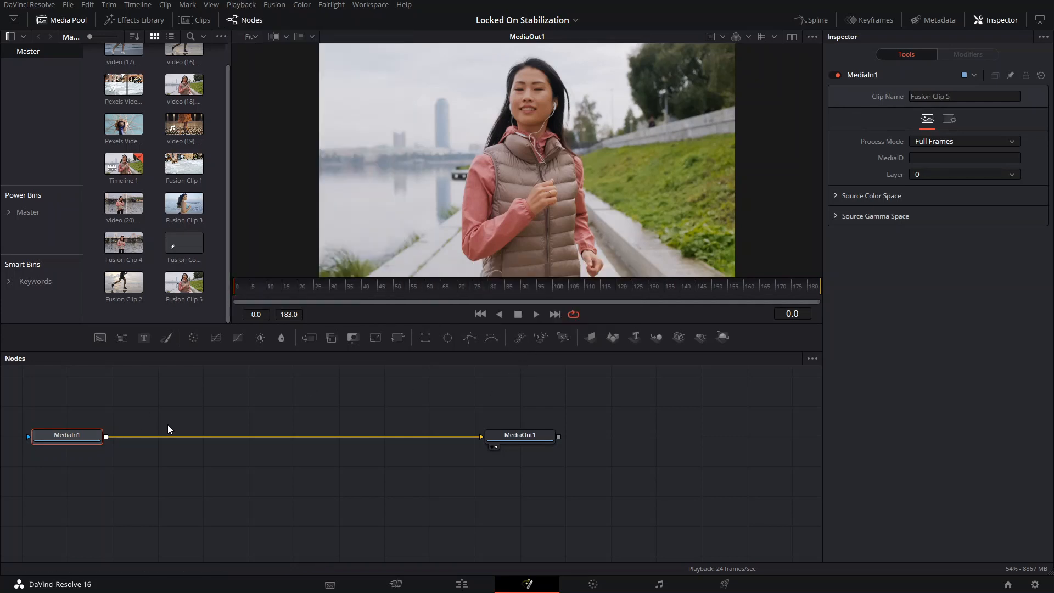
- Add a Tracker node between MediaIn1 and MediaOut1
key(shift+space)
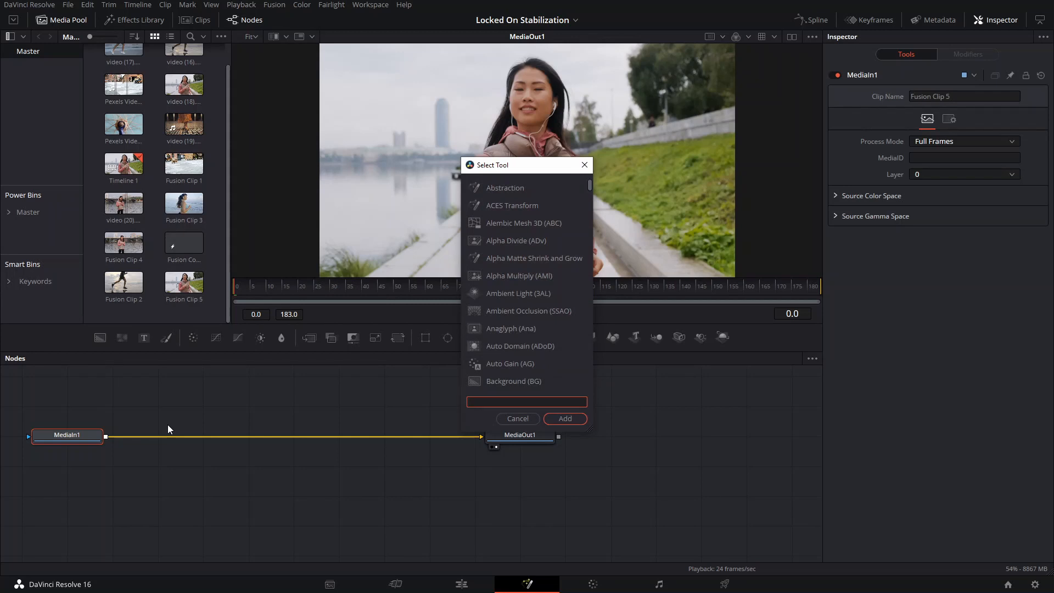
text(tracker)
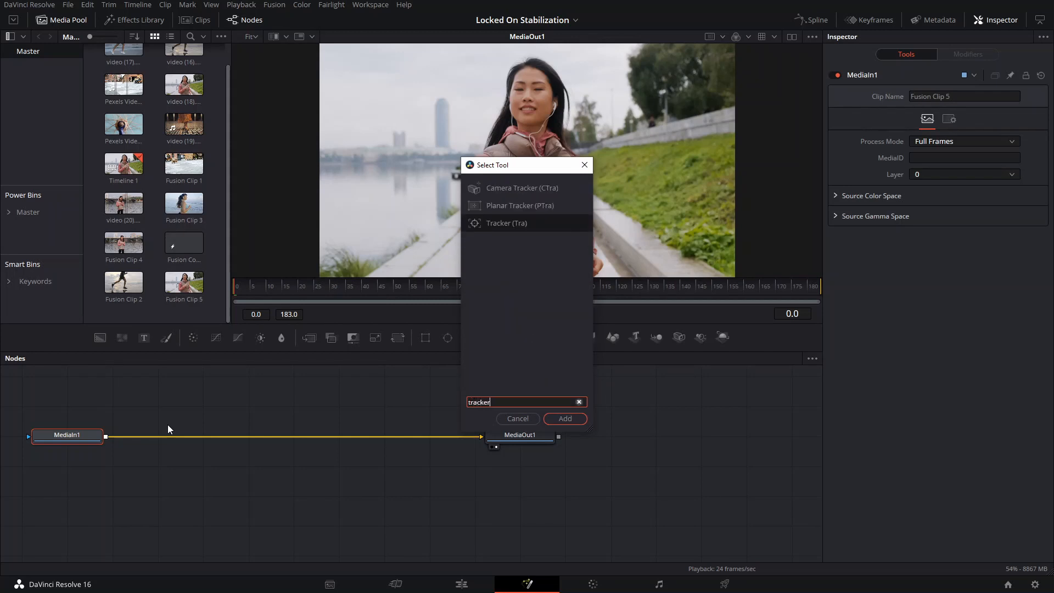
key(Return)
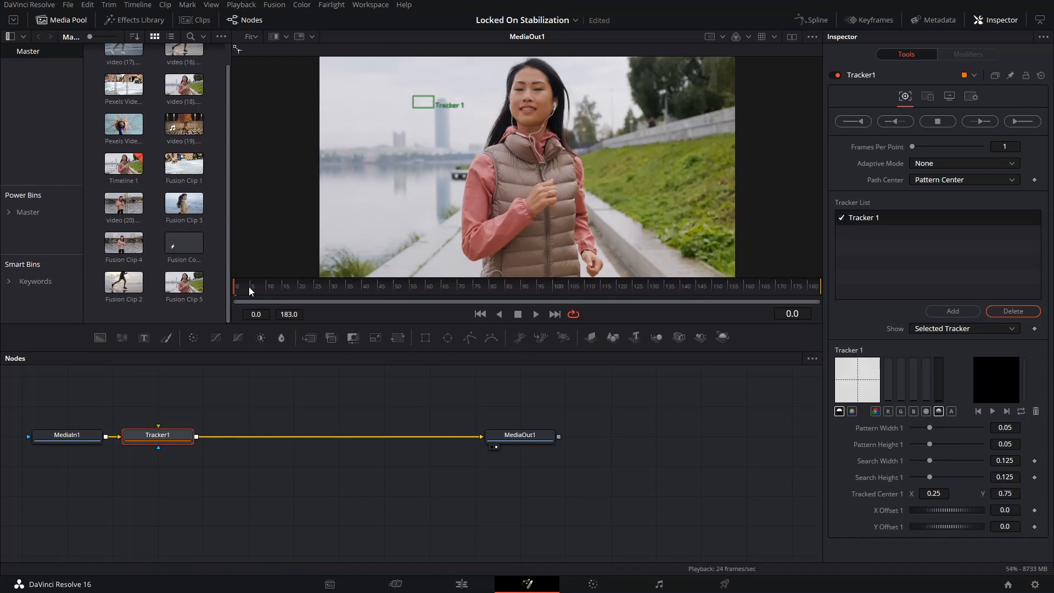
- Place Tracker 1 over the earbud at the hair side of the woman's face, with a pattern width of about 0.02 and full color
drag(413, 96, 500, 102)
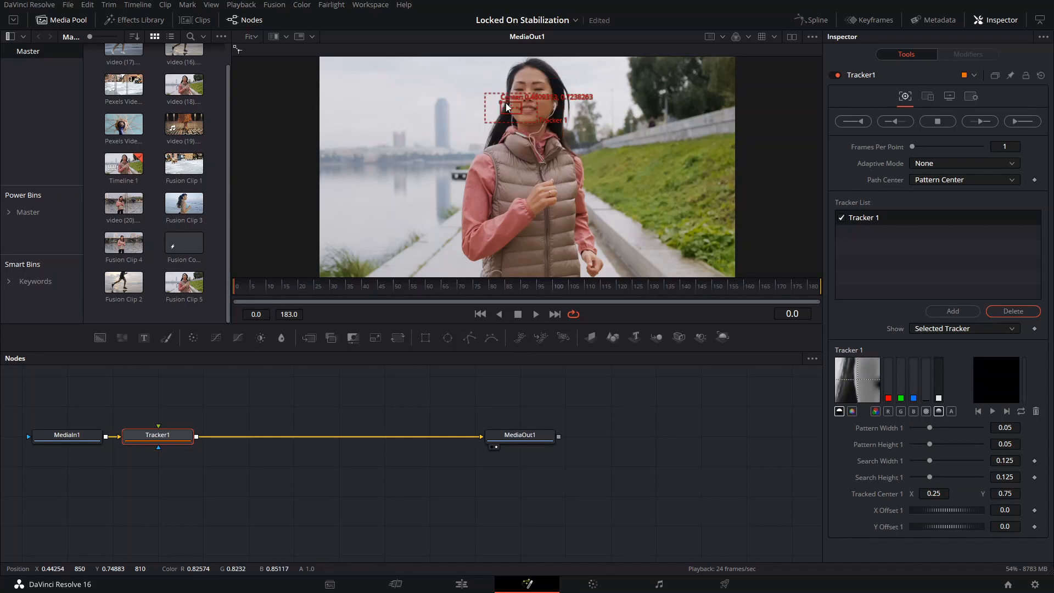
scroll(506, 103, up, 5)
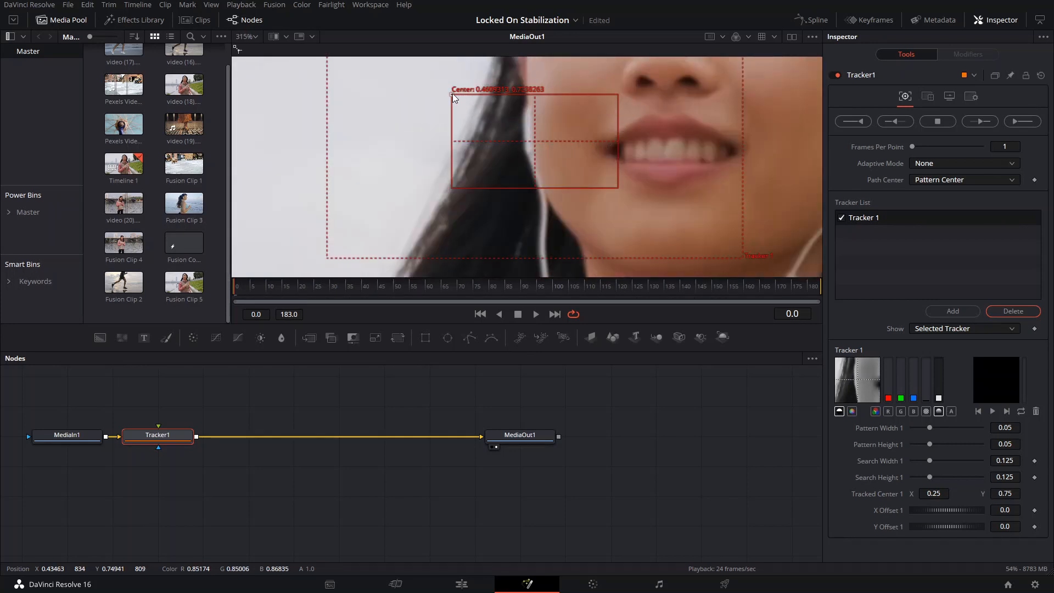
drag(452, 94, 445, 91)
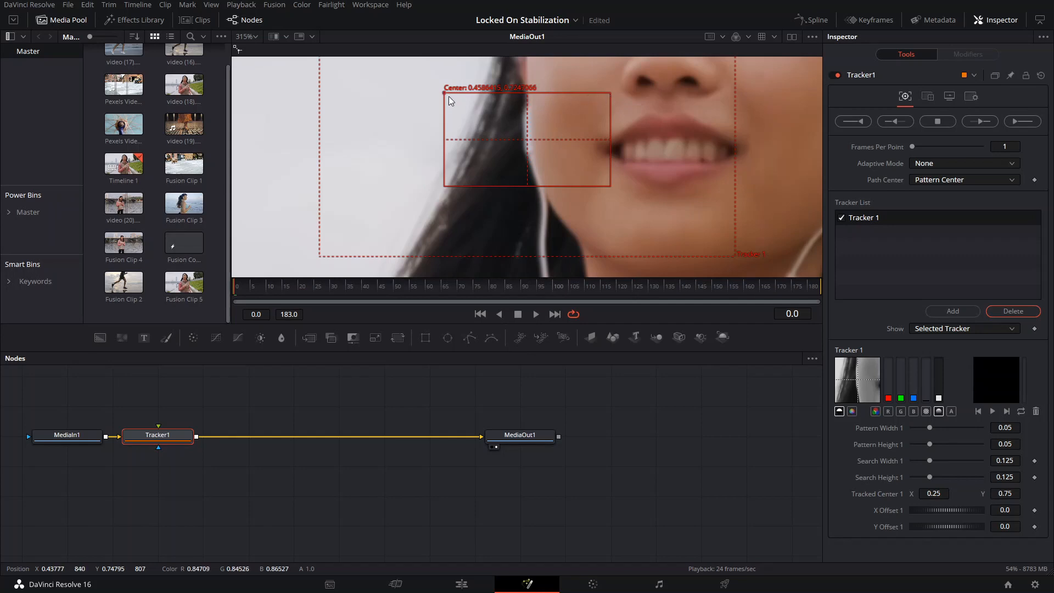
drag(446, 107, 494, 110)
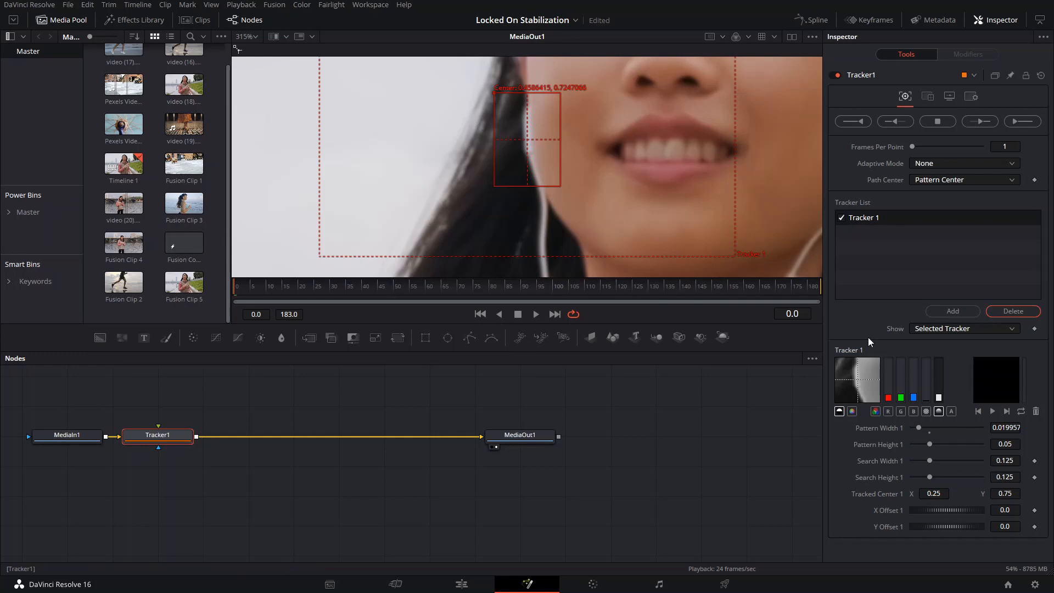
click(875, 411)
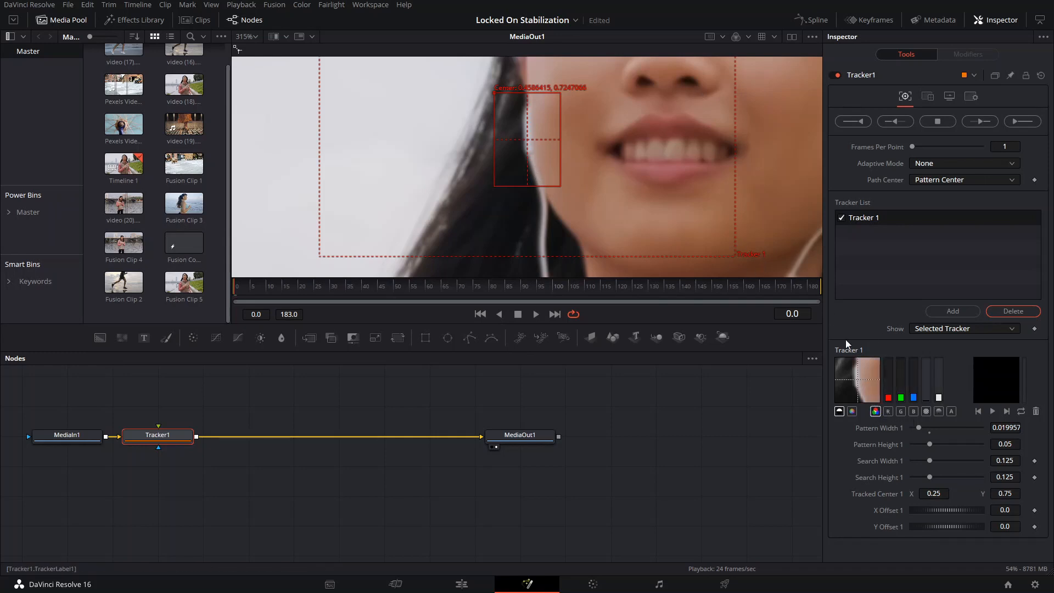
drag(496, 93, 493, 85)
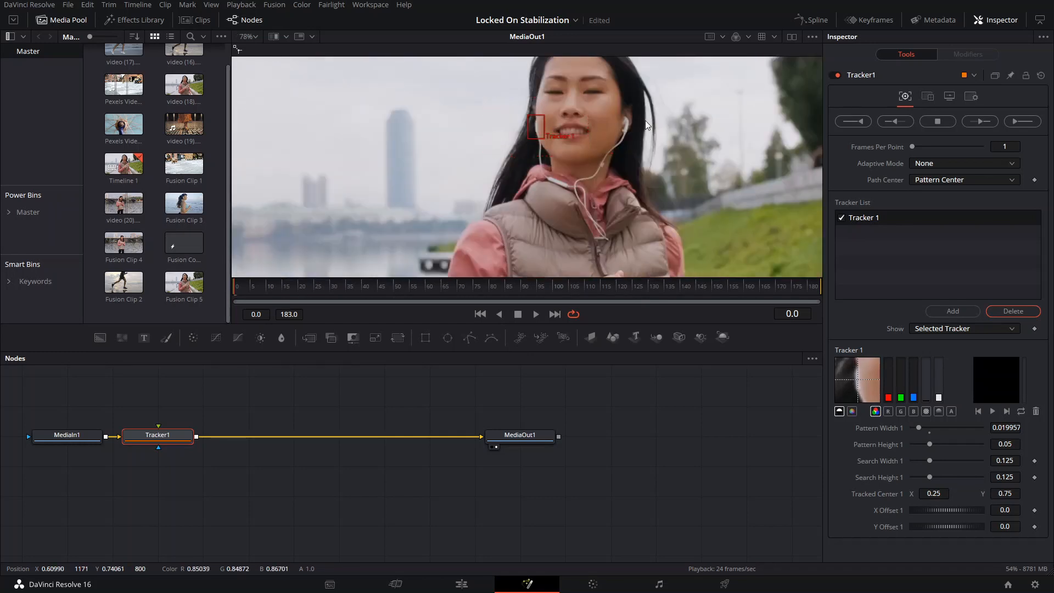
- Add a second tracker and place it over the woman's other earbud with a pattern width of about 0.012
scroll(645, 121, up, 3)
scroll(630, 125, down, 3)
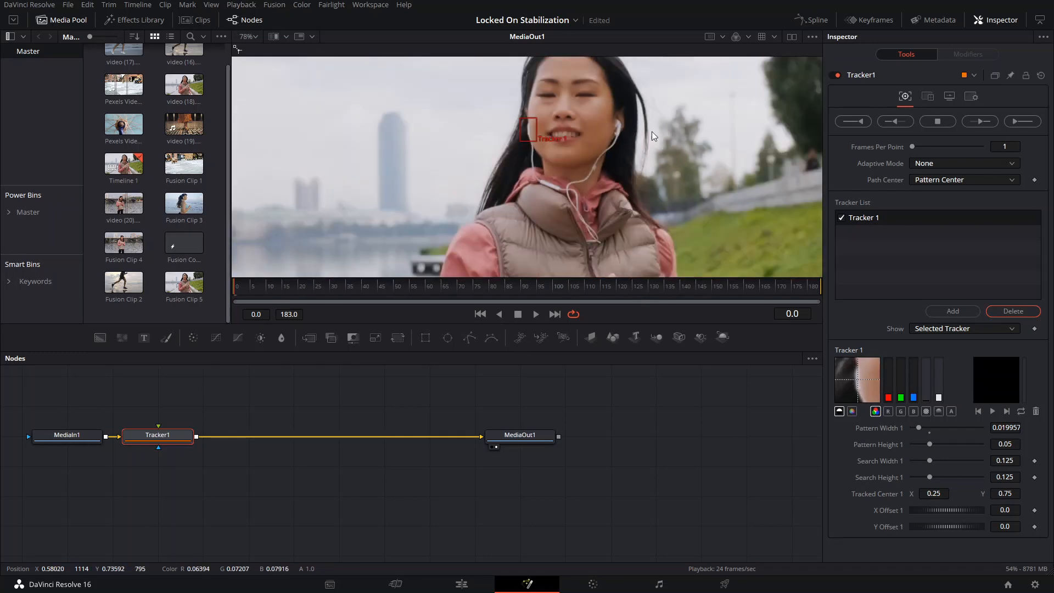
click(949, 311)
drag(749, 113, 614, 114)
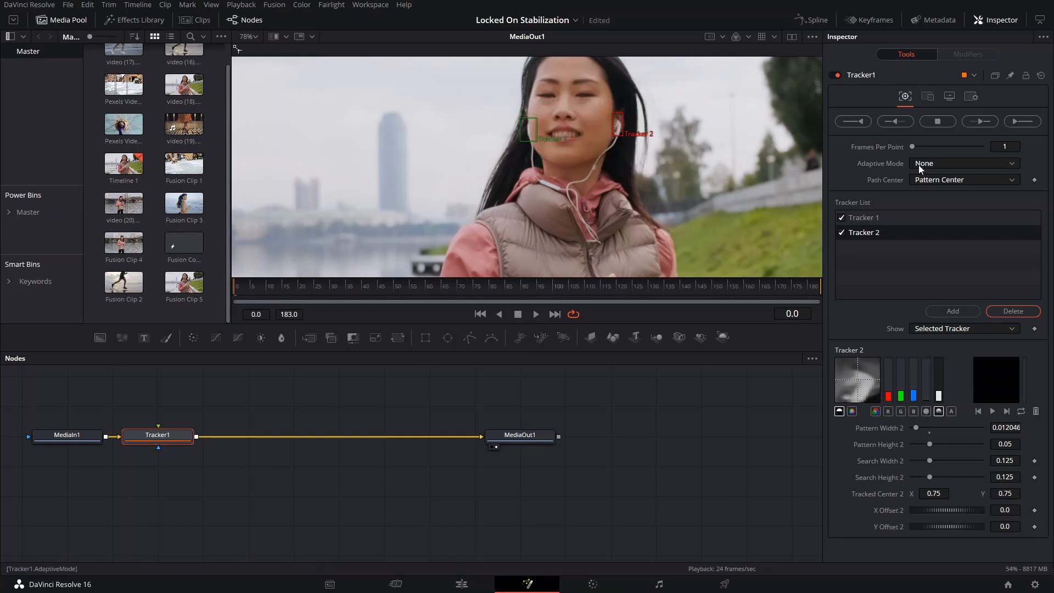
- Set the Adaptive Mode to Best match and switch Tracker 2 to full color, fine-tuning its pattern over the earbud
click(974, 164)
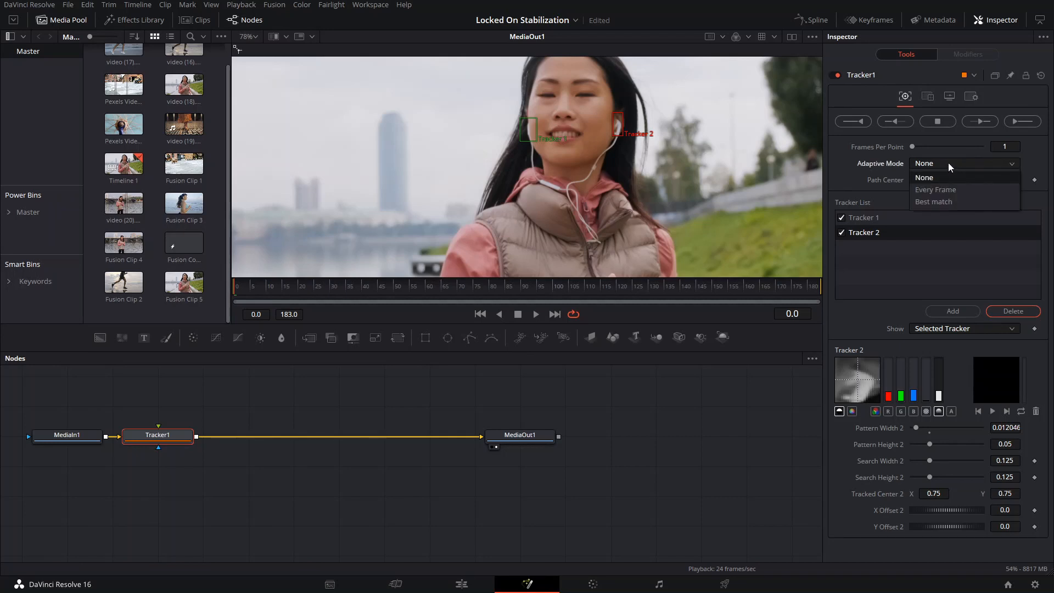
click(932, 203)
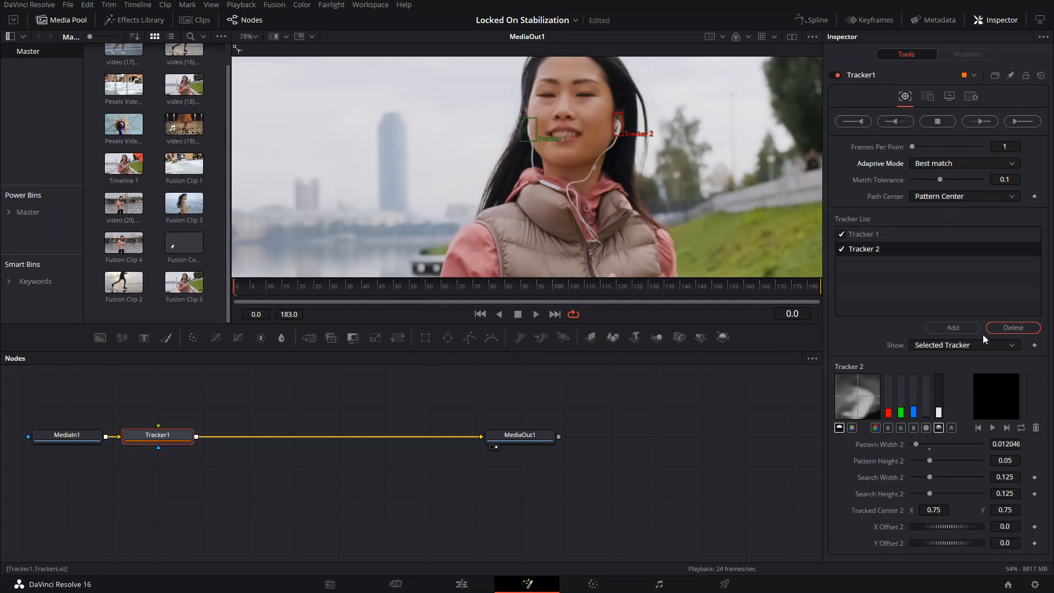
click(875, 428)
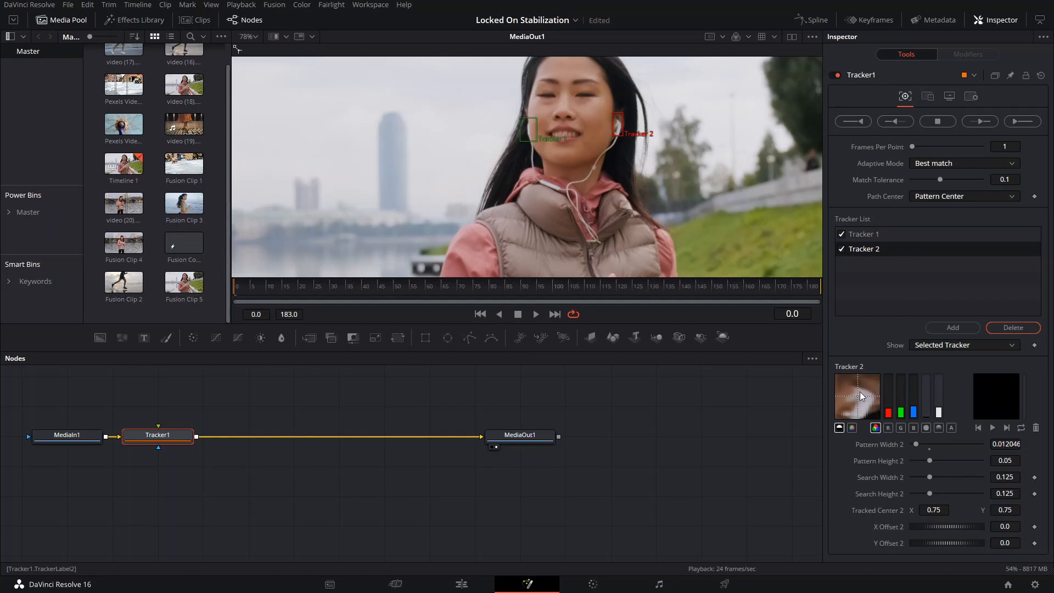
drag(612, 112, 613, 111)
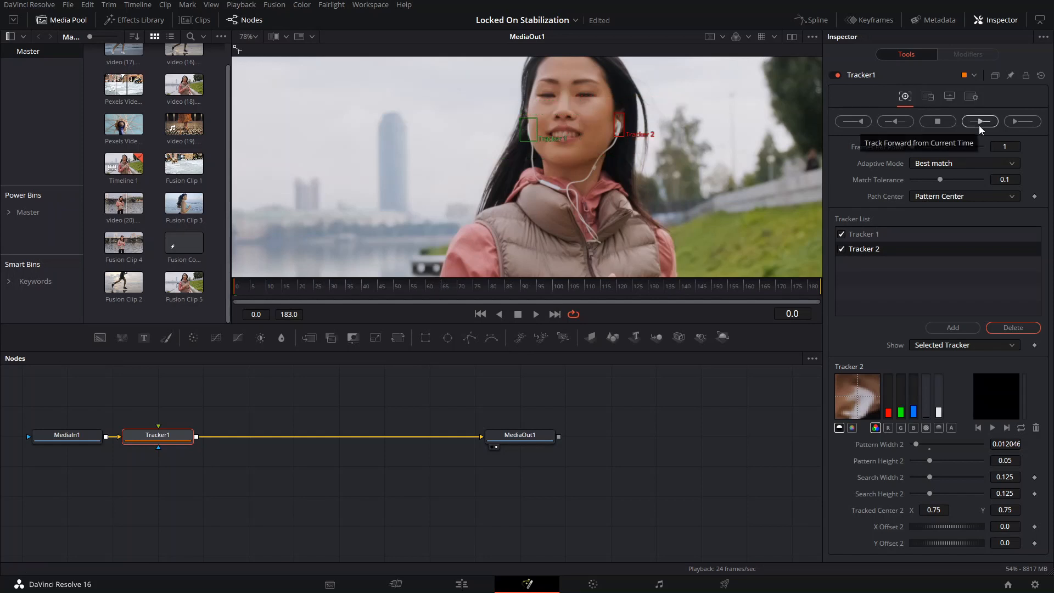
- Track both points forward from the current time to the end of the clip
click(950, 164)
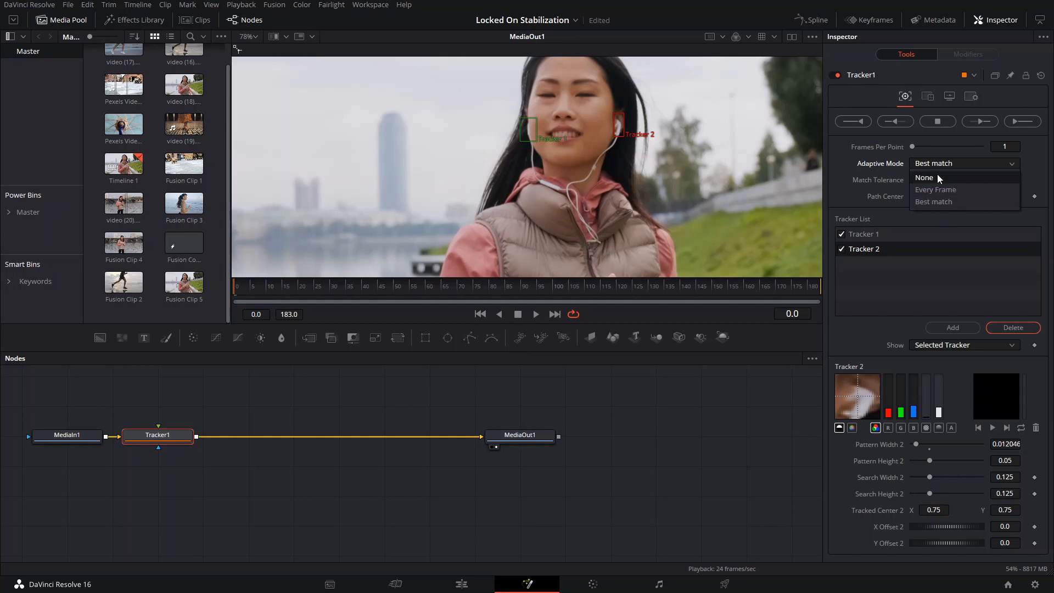
click(936, 160)
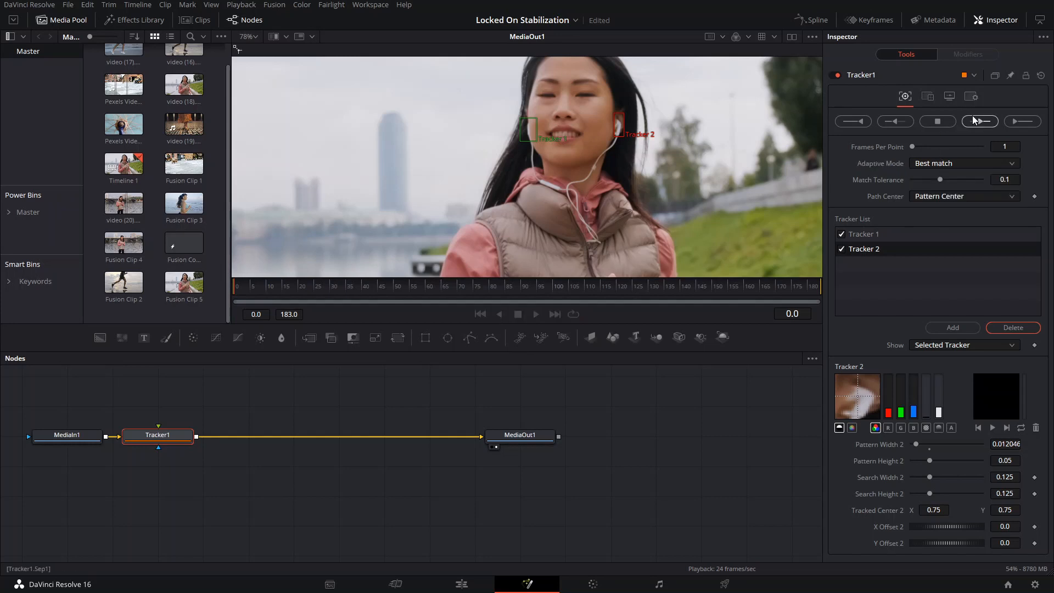
click(973, 116)
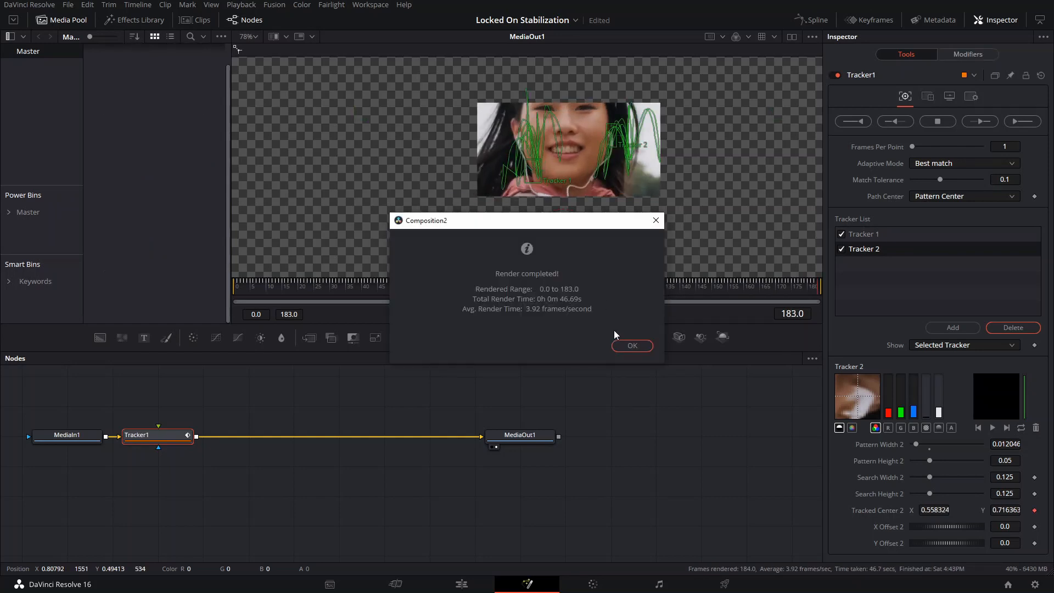
- Dismiss the render report and set Tracker1's operation to Match Move with Merge set to BG only
click(631, 346)
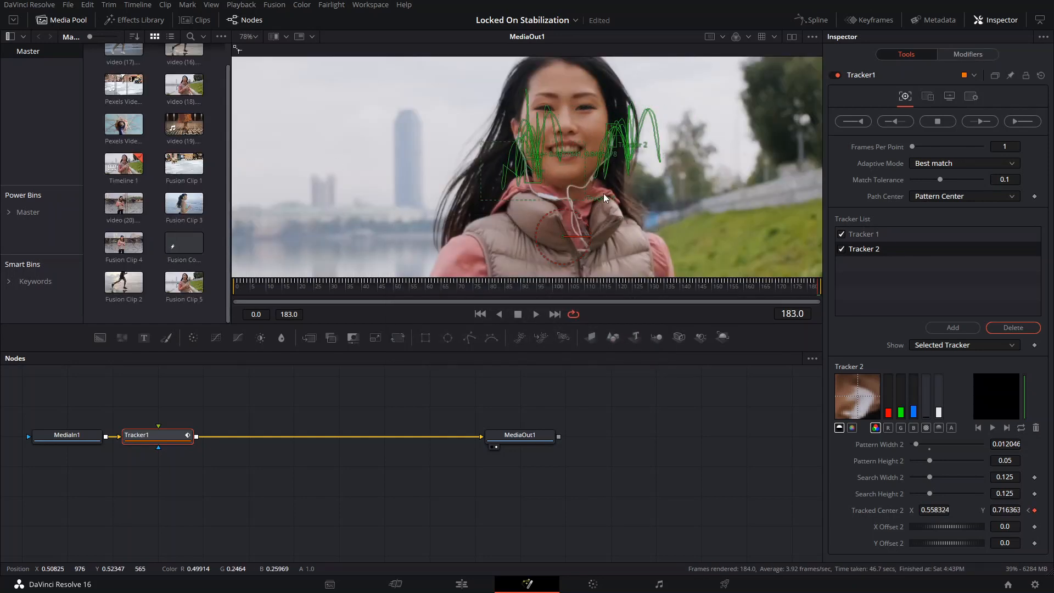
click(925, 100)
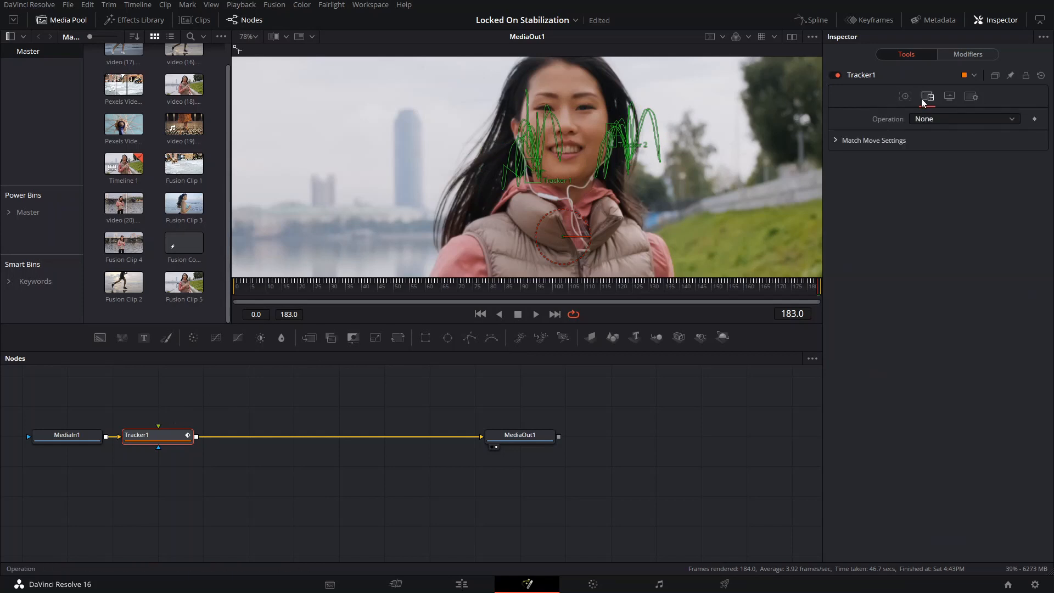
click(954, 121)
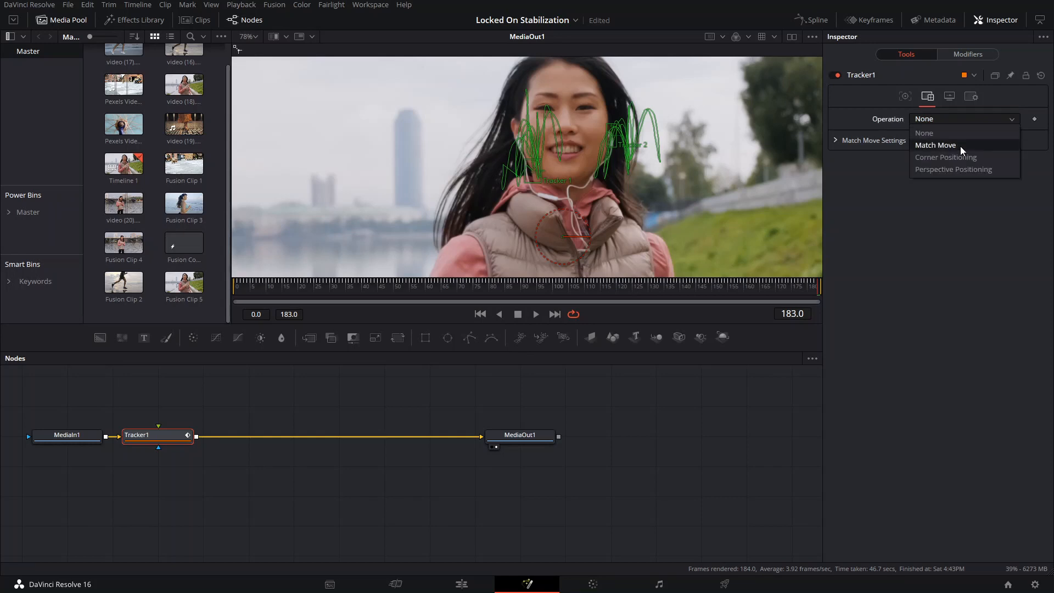
click(960, 146)
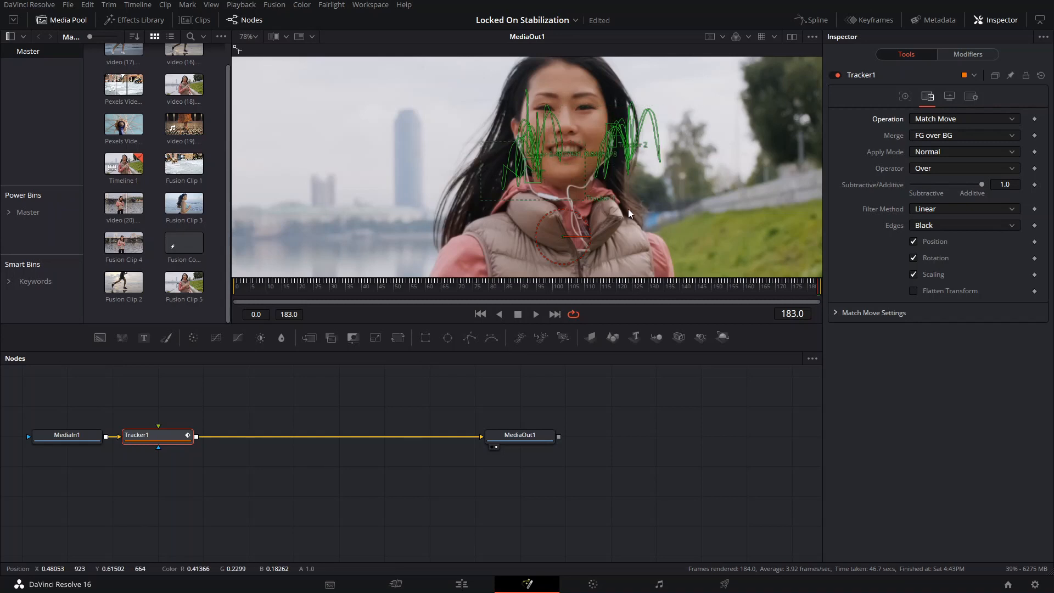
click(940, 135)
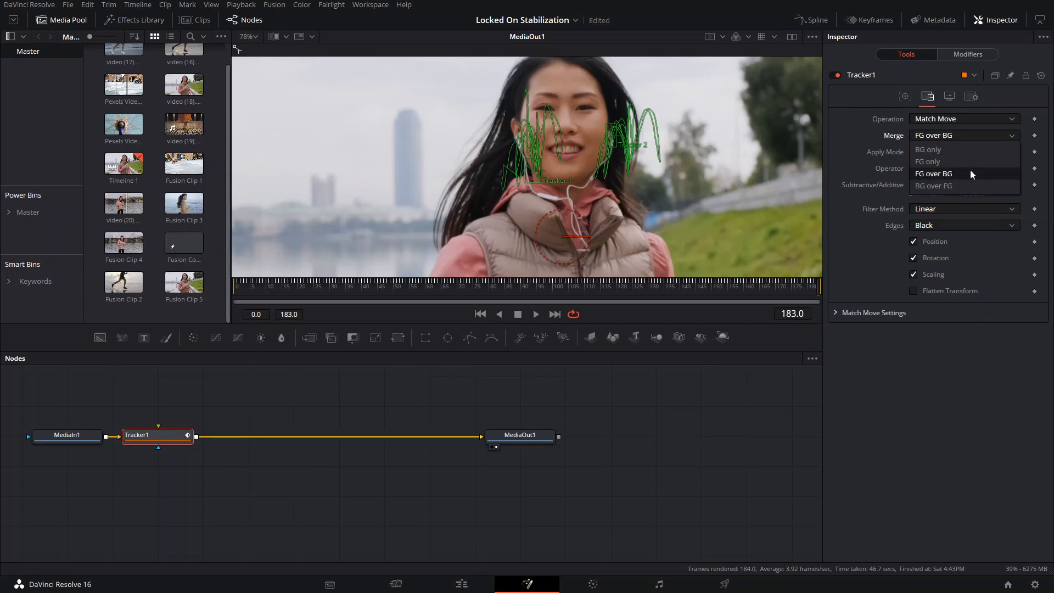
click(944, 147)
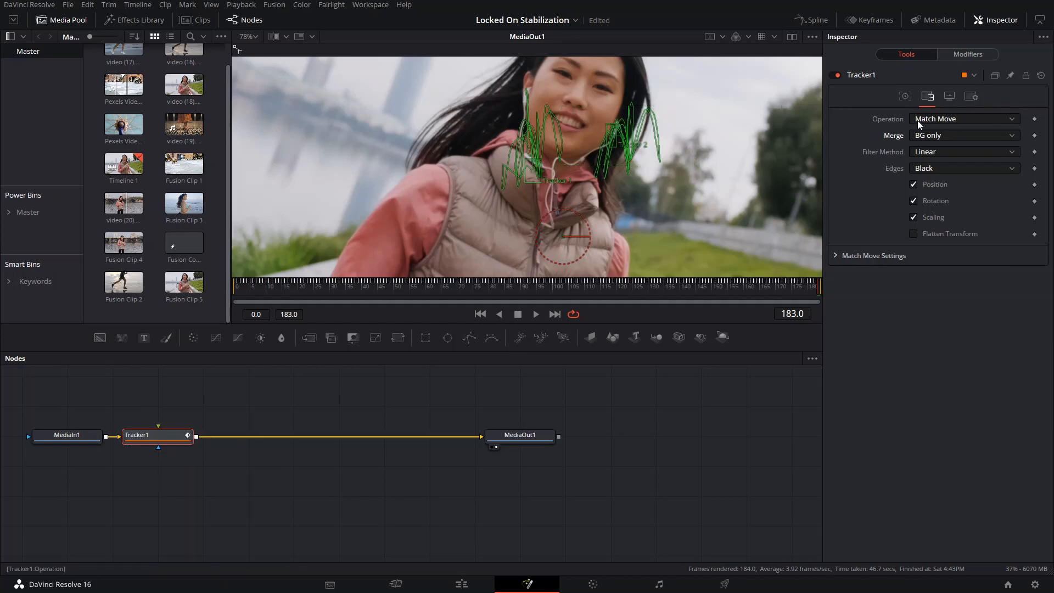
click(932, 136)
click(927, 154)
- Play the match-moved clip from the first frame to examine the stabilization and exposed edges, and return to frame 0
scroll(611, 148, down, 2)
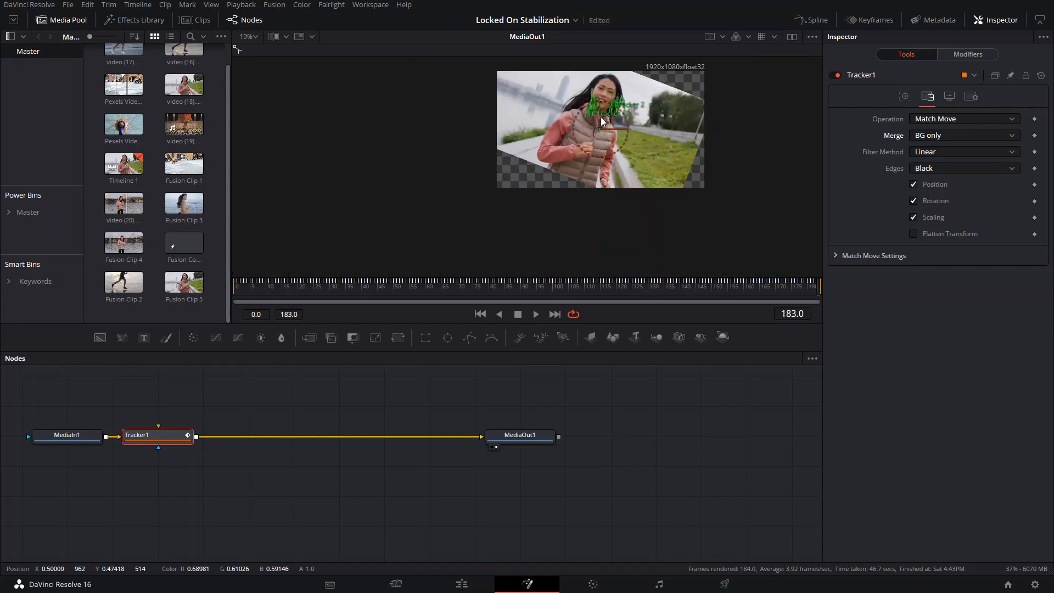
scroll(600, 116, up, 1)
click(265, 287)
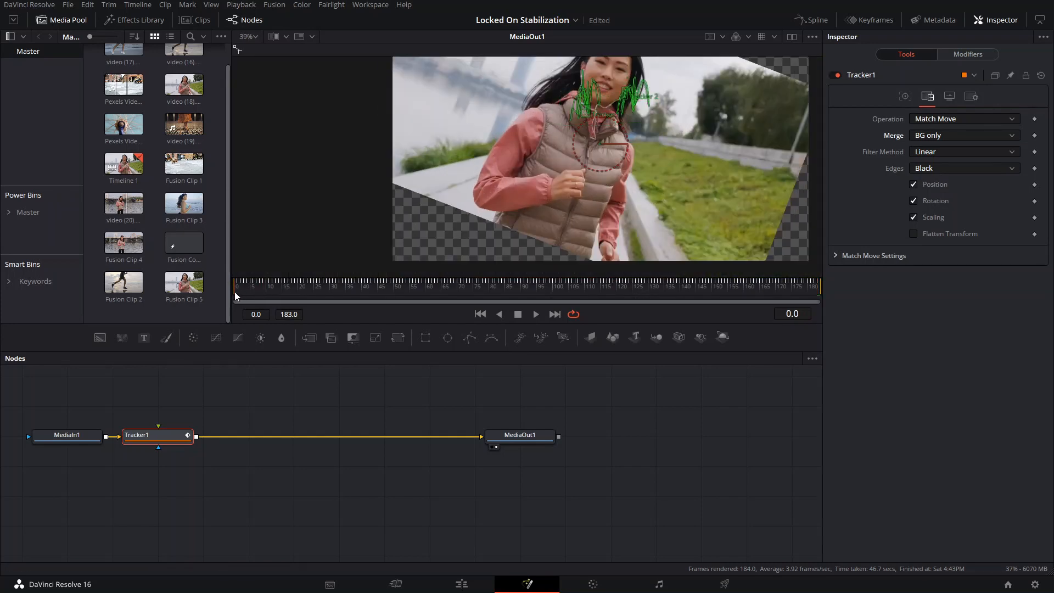
key(space)
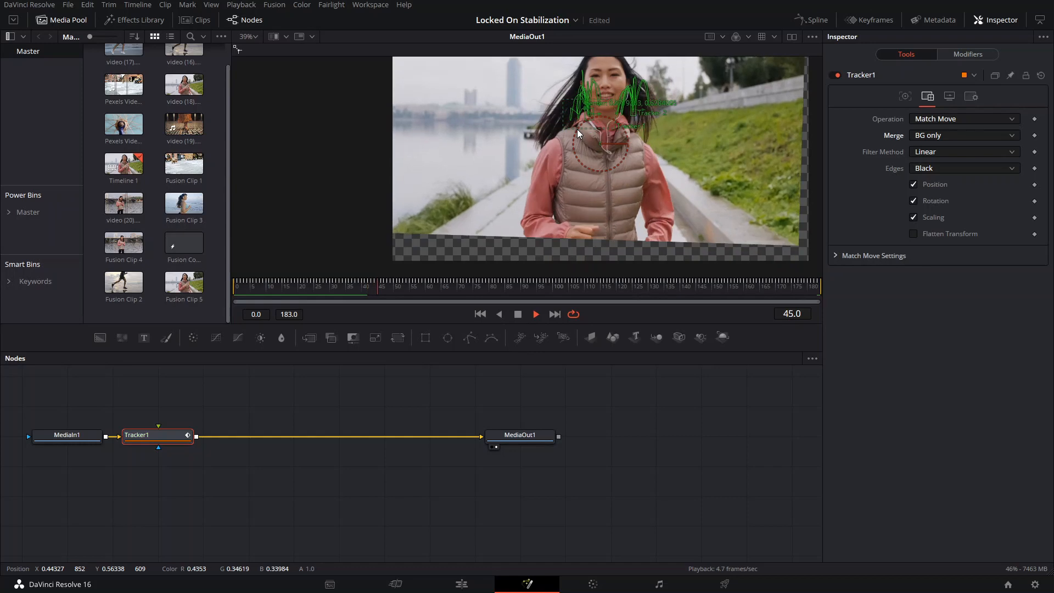
key(space)
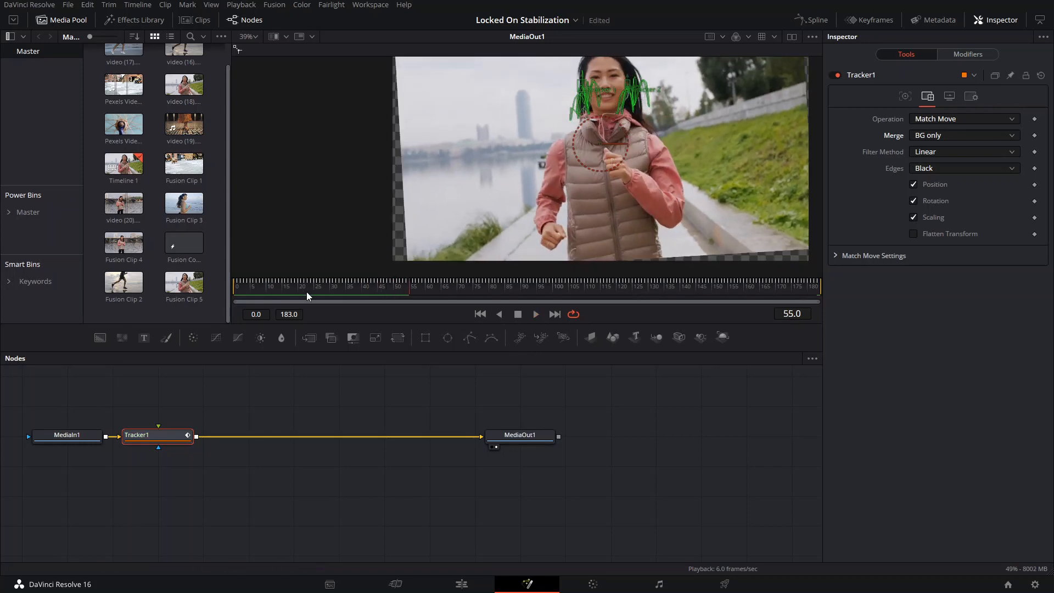
drag(306, 292, 215, 295)
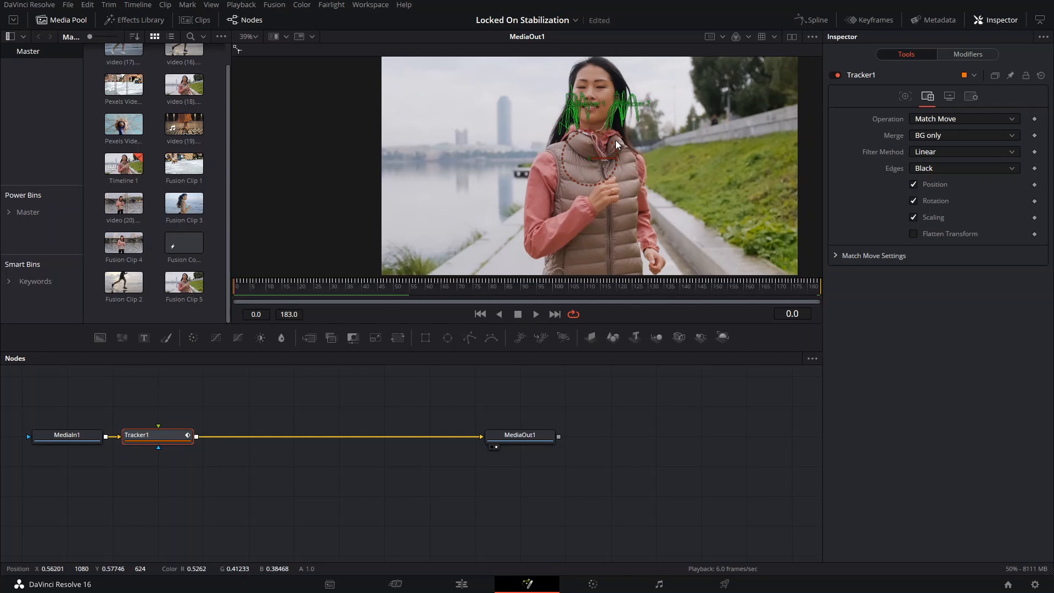
- Add a Transform node between Tracker1 and MediaOut1
key(shift+space)
text(tracker)
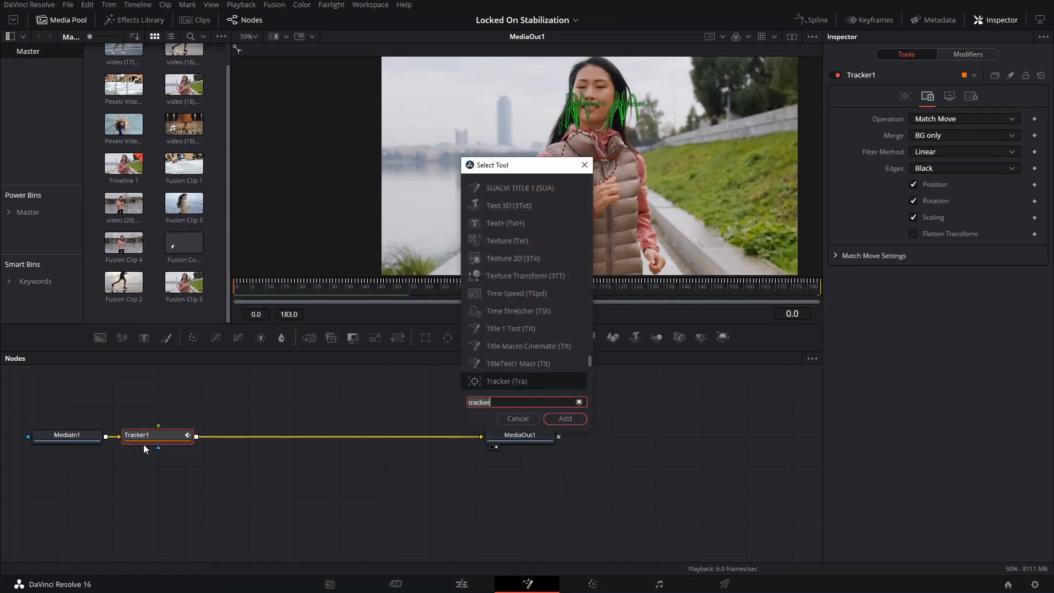
key(BackSpace)
key(BackSpace)
key(BackSpace)
key(BackSpace)
text(ns)
key(Return)
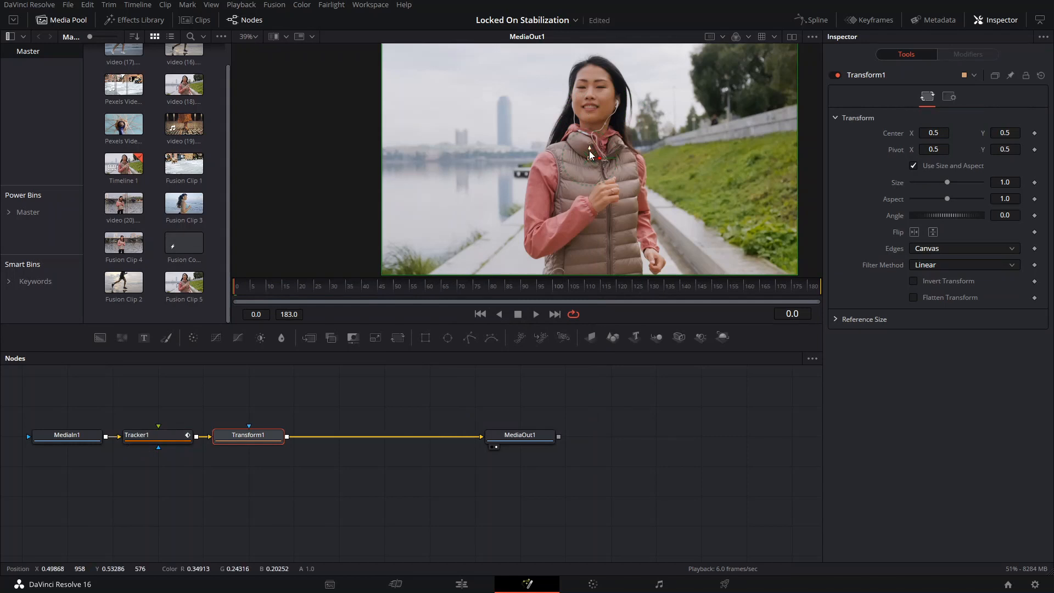
- Enlarge the image in Transform1 to a size of 2.27 and reposition its center to about X 0.483, Y 0.056
drag(950, 180, 959, 183)
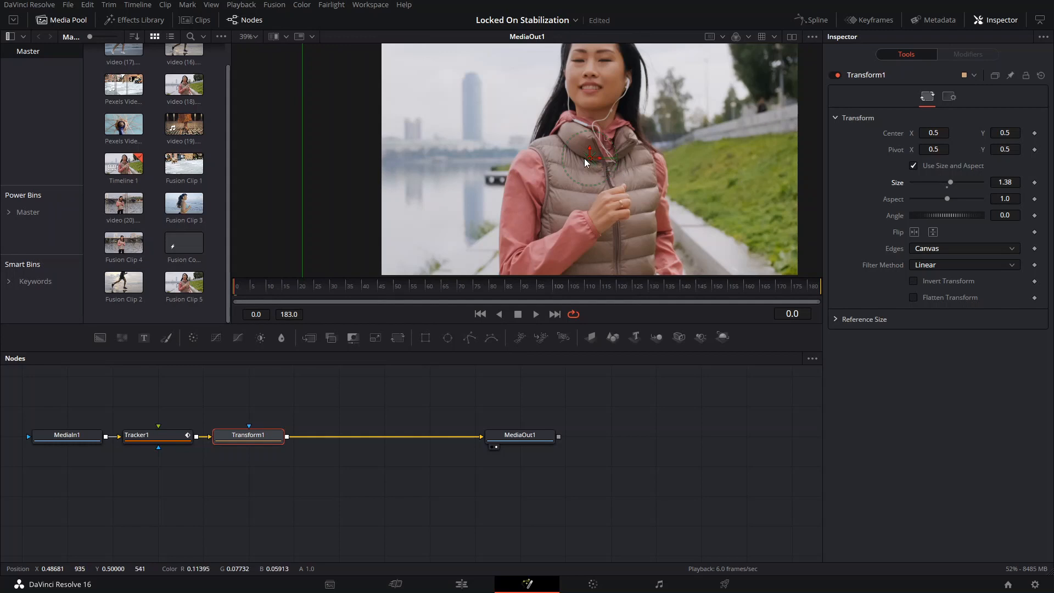
drag(590, 163, 592, 207)
drag(959, 181, 954, 180)
drag(593, 200, 580, 266)
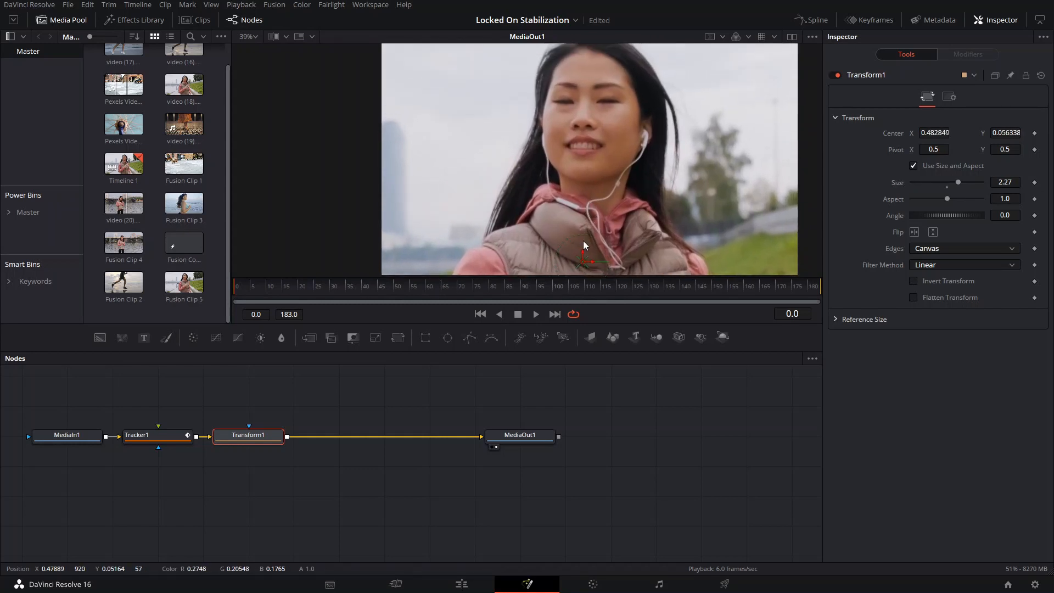
- Play the clip to check for exposed edges, and increase Transform1's size to 2.71
scroll(607, 188, down, 4)
scroll(608, 188, up, 1)
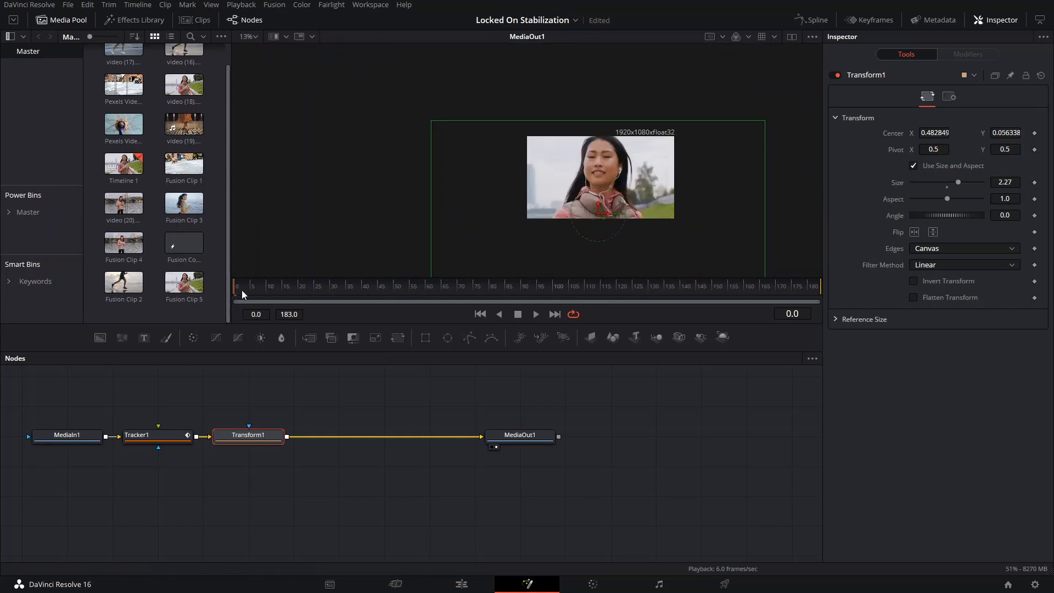
key(space)
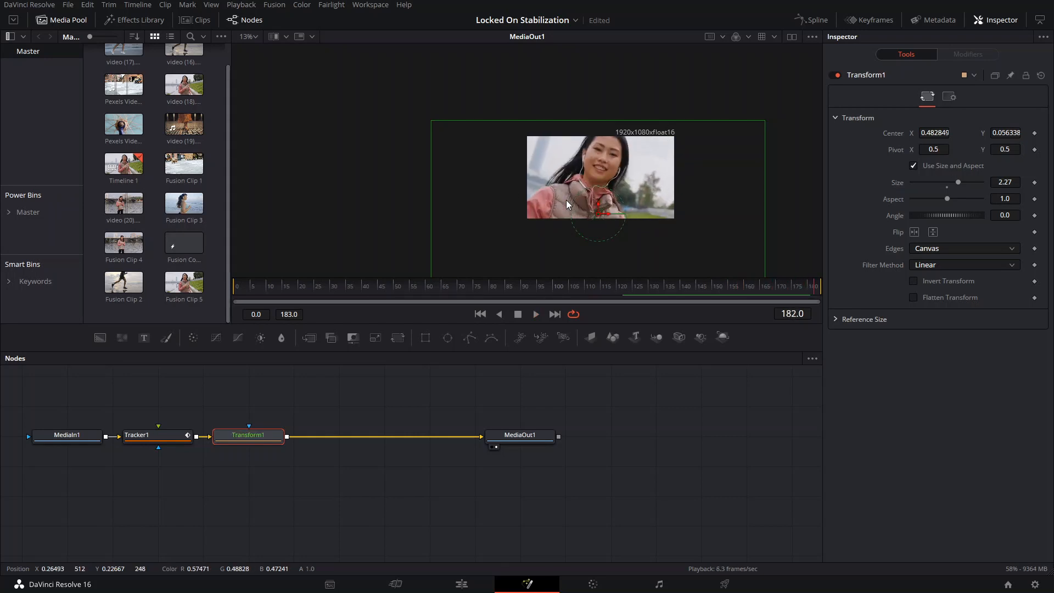
key(space)
click(236, 291)
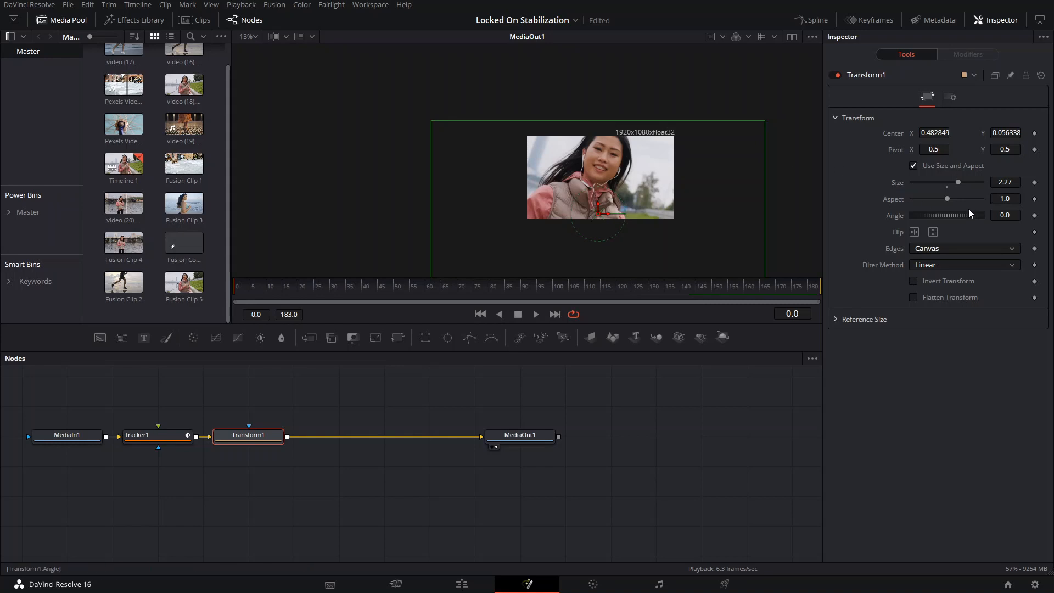
drag(960, 182, 963, 182)
key(space)
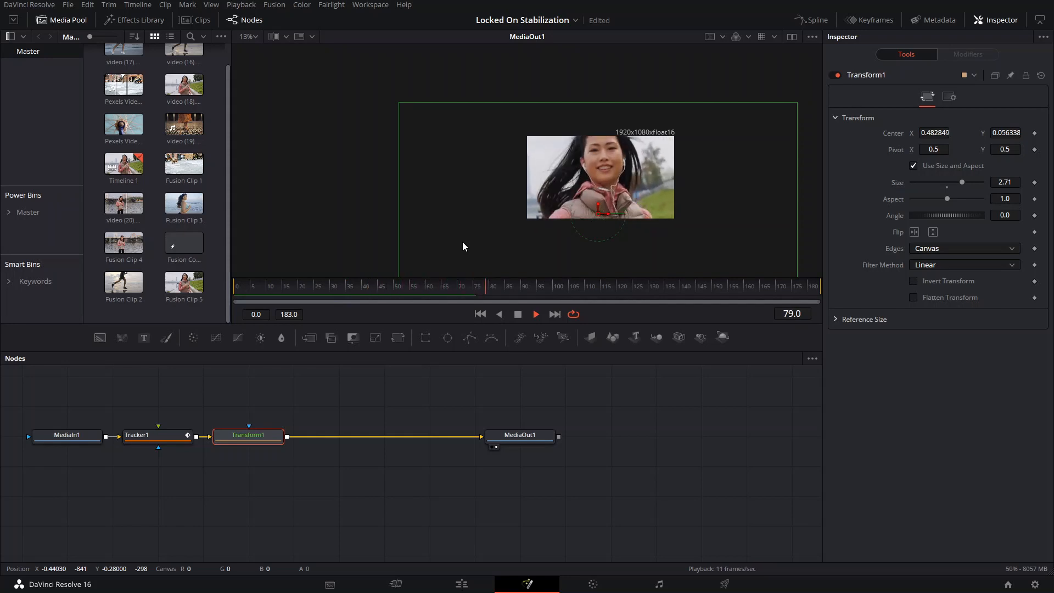
key(space)
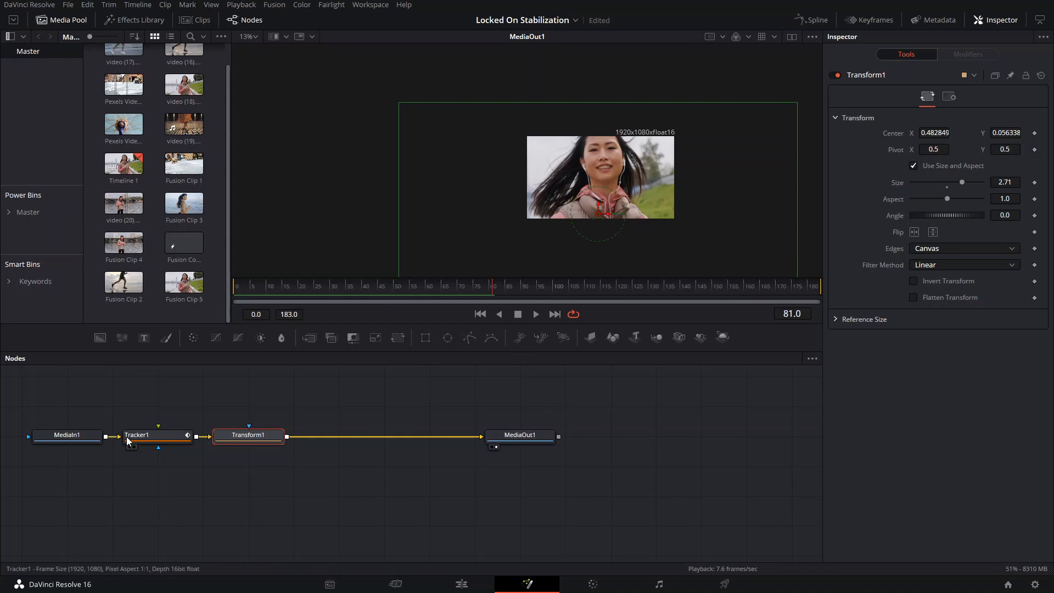
- Return to the edit timeline and open Fusion Clip 4 in Fusion
click(462, 584)
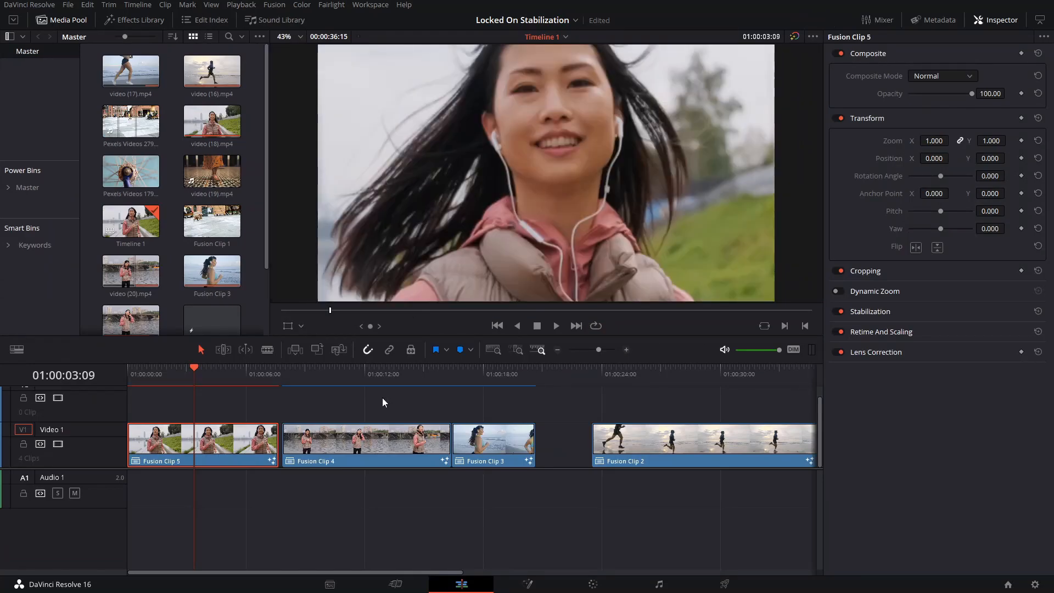
click(295, 378)
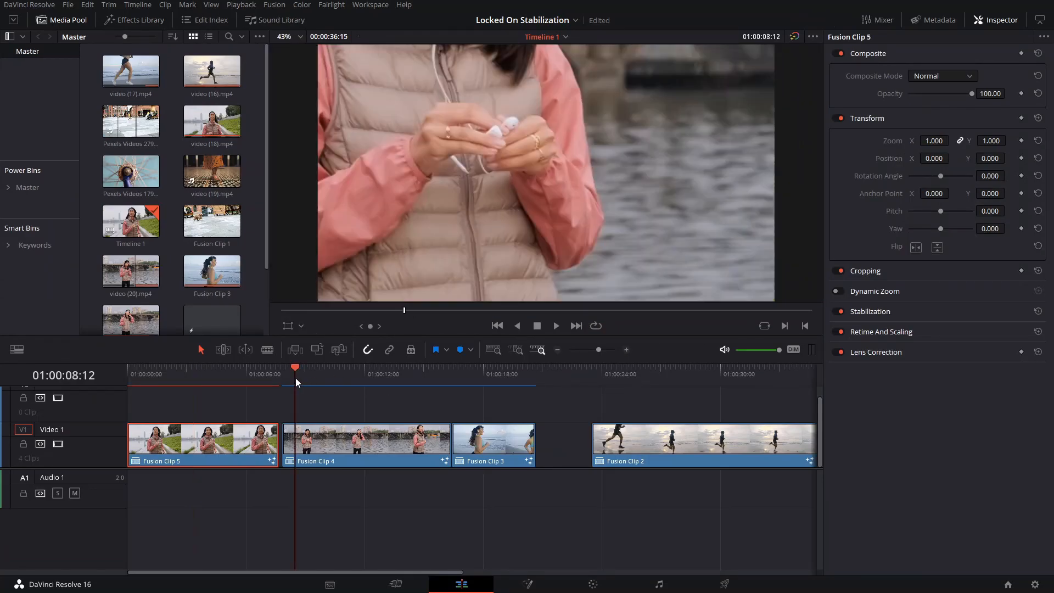
scroll(360, 398, up, 1)
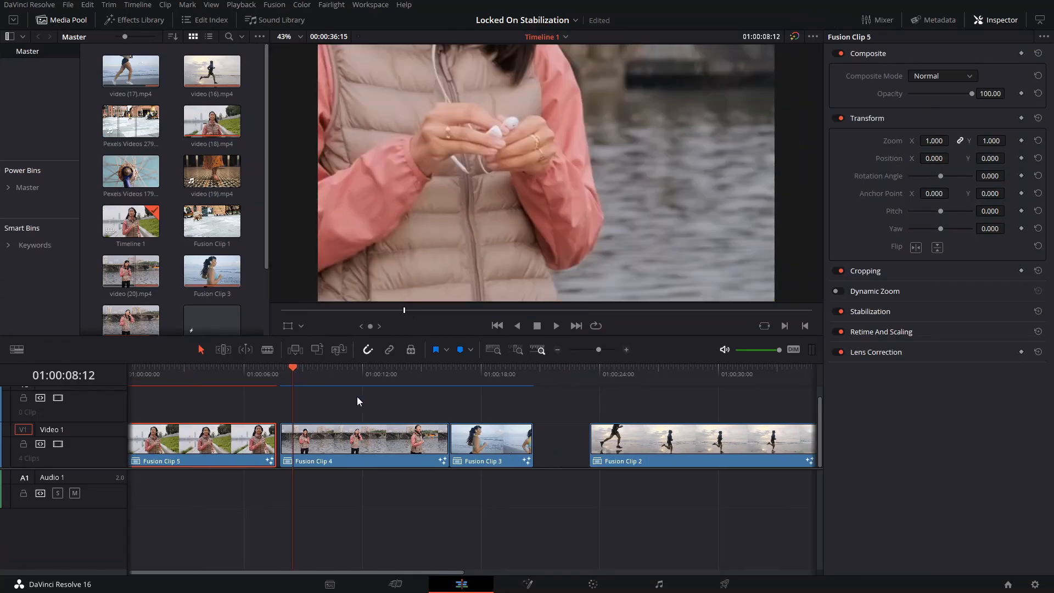
click(345, 464)
click(528, 583)
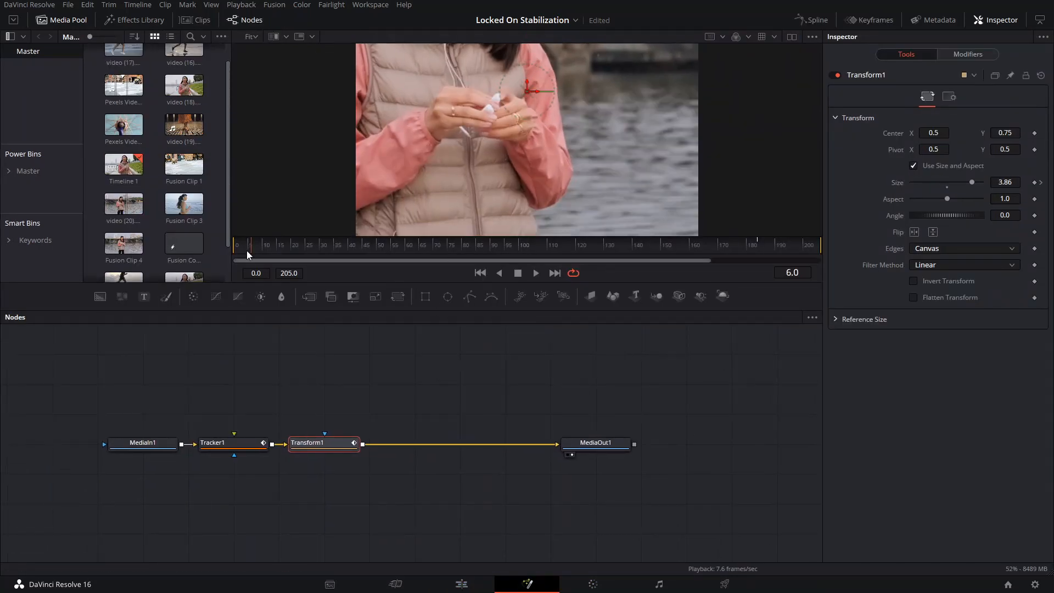
- Go to frame 1 and detach the Transform1 node from the connection between Tracker1 and MediaOut1
drag(247, 251, 237, 250)
drag(384, 165, 468, 178)
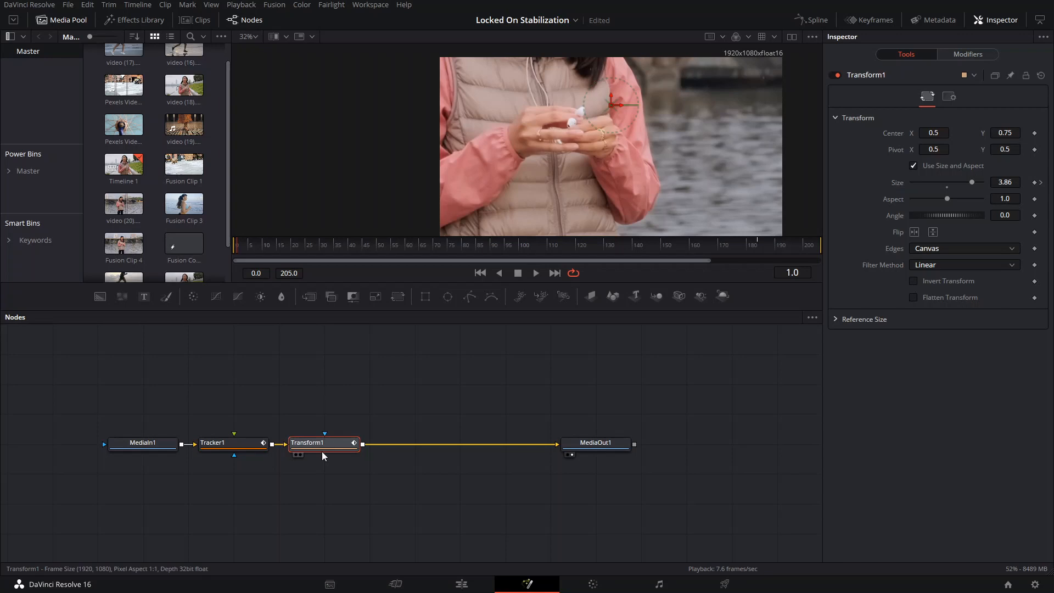
drag(322, 452, 352, 408)
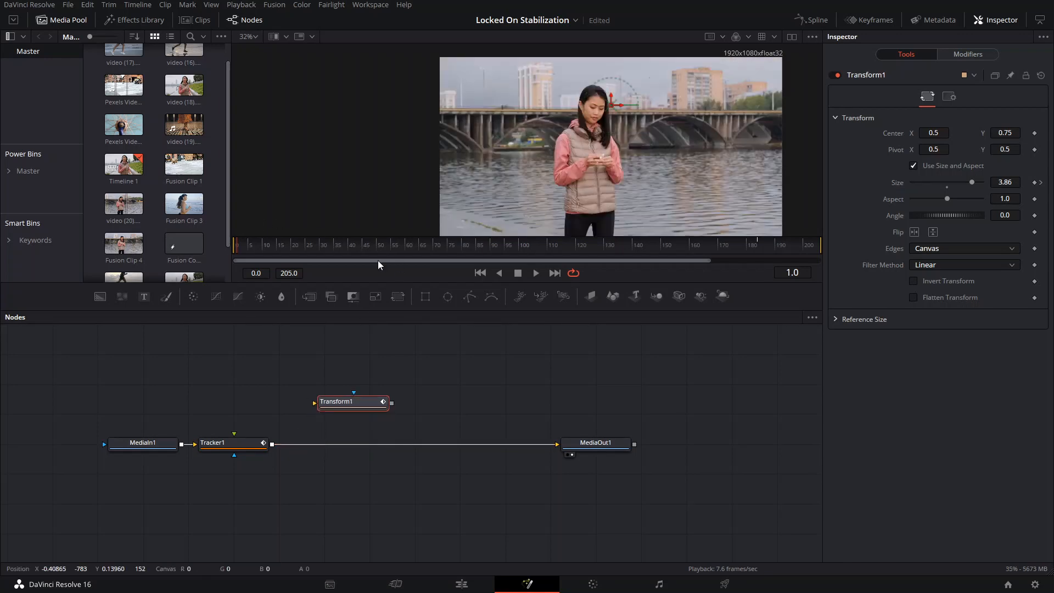
scroll(593, 167, up, 3)
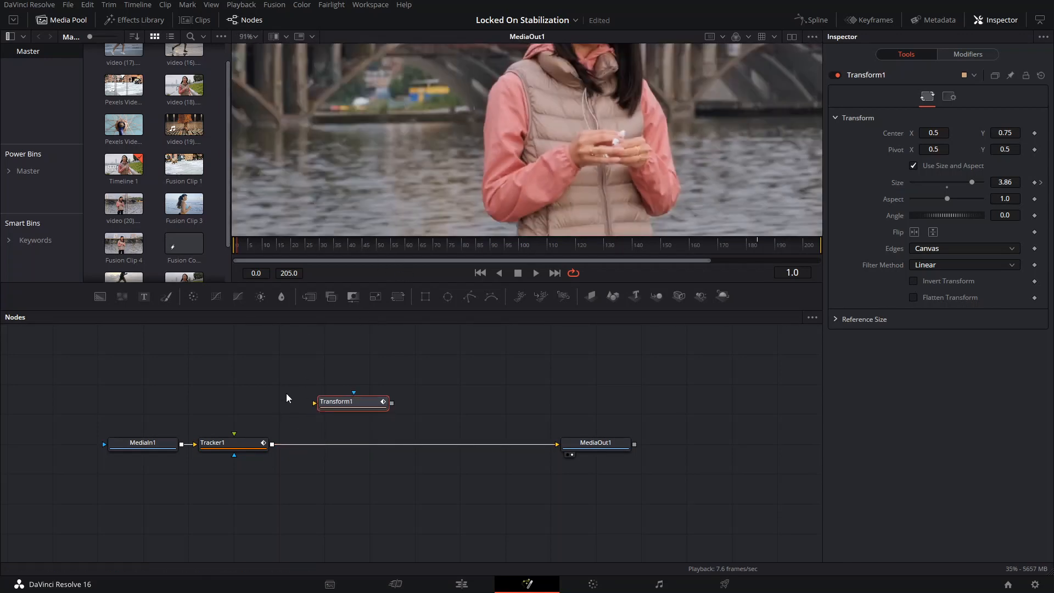
- Select Tracker1 and play through the clip to examine how its single tracker follows the earbud from hand to ear
click(239, 443)
scroll(601, 117, down, 3)
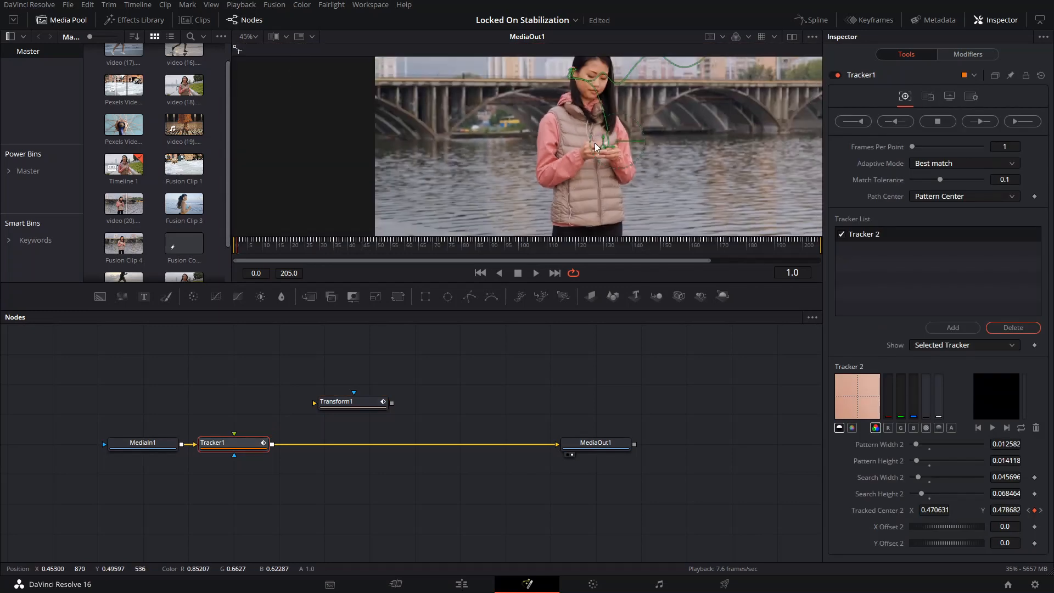
scroll(594, 142, up, 3)
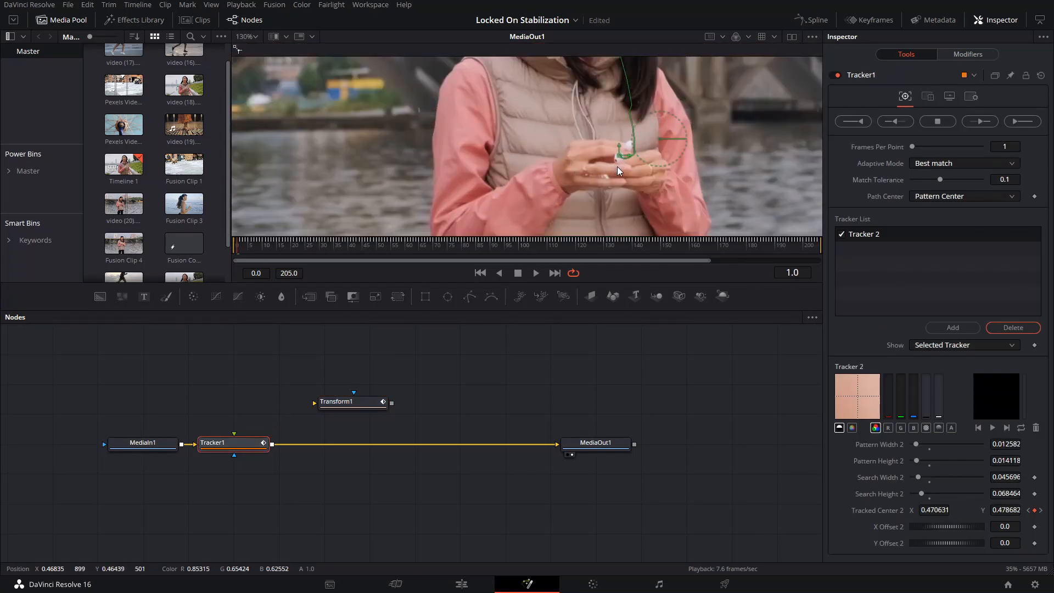
click(269, 248)
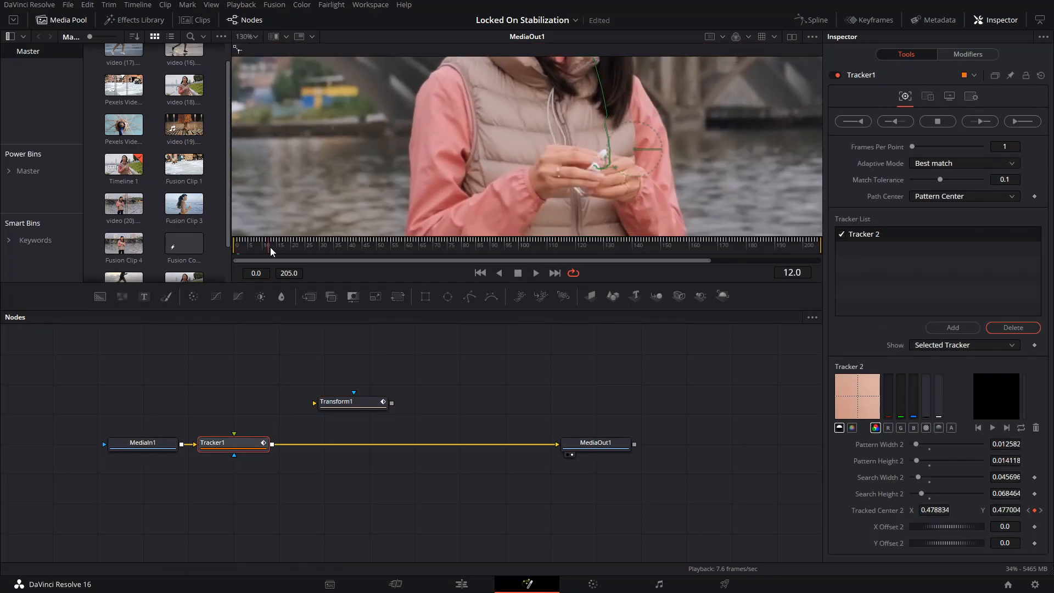
key(space)
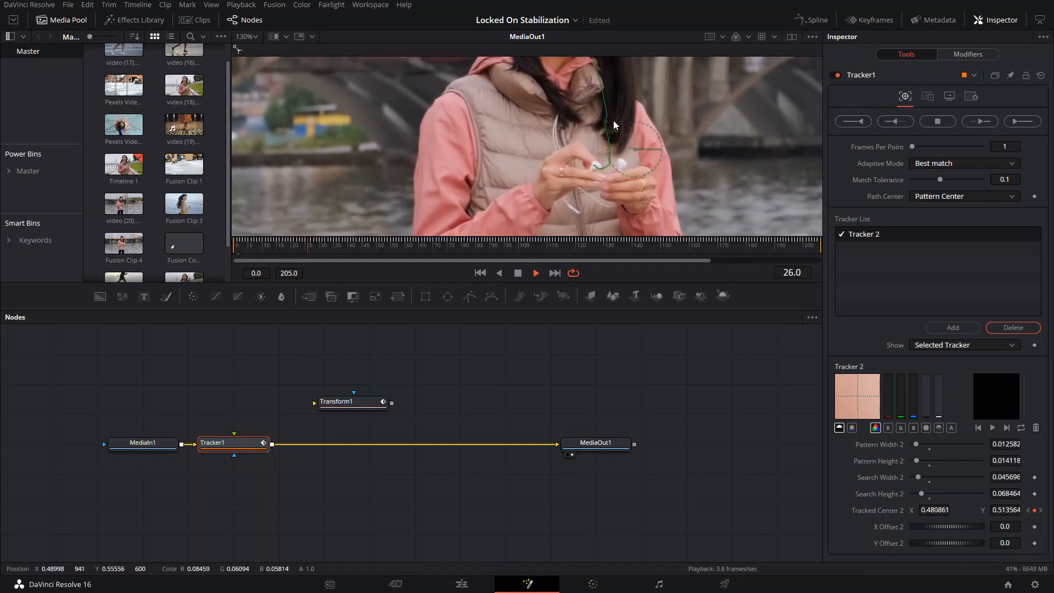
key(space)
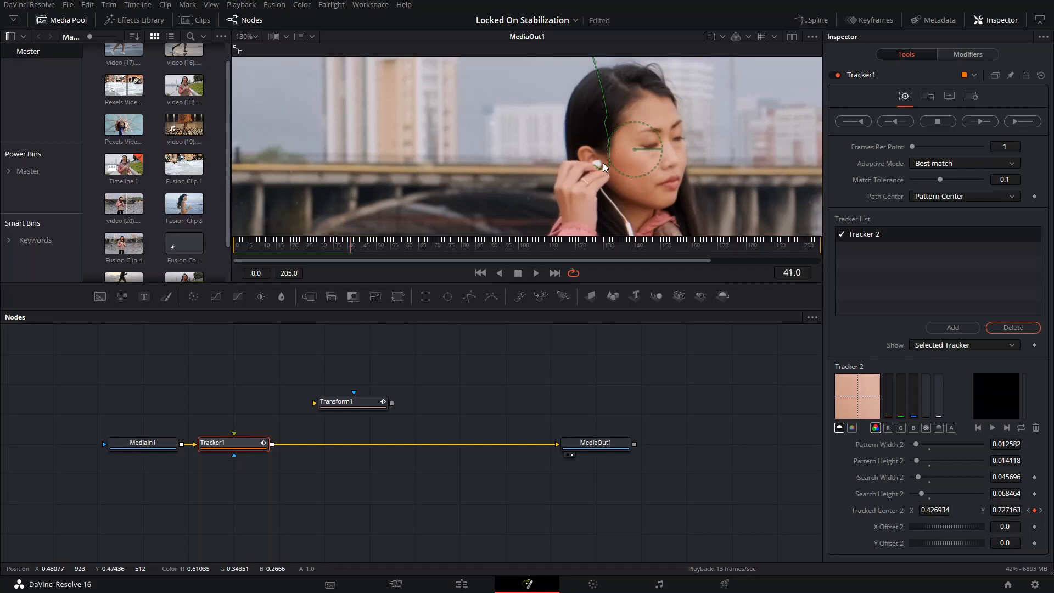
key(space)
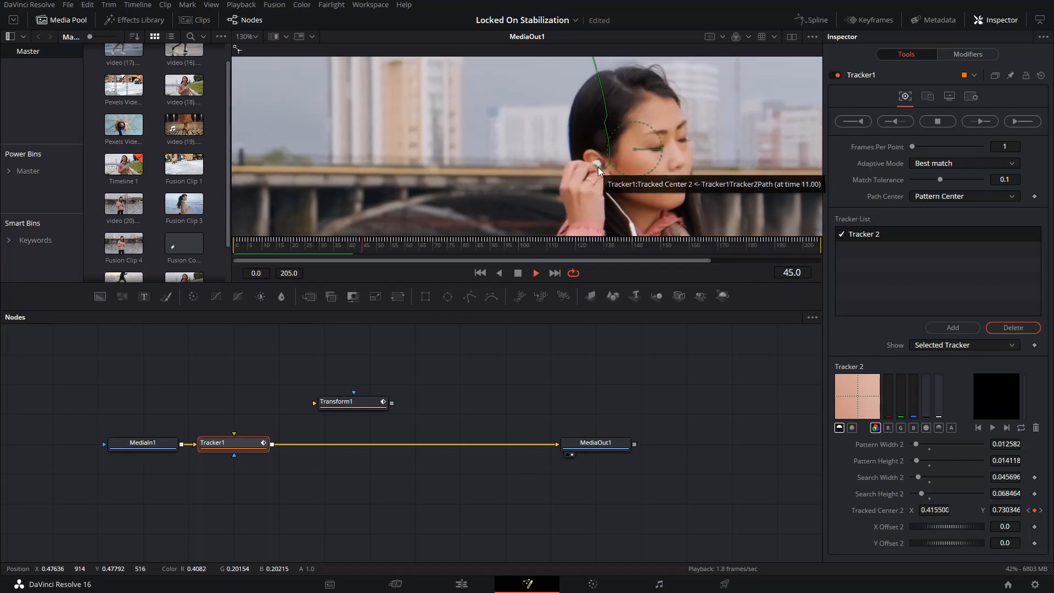
key(space)
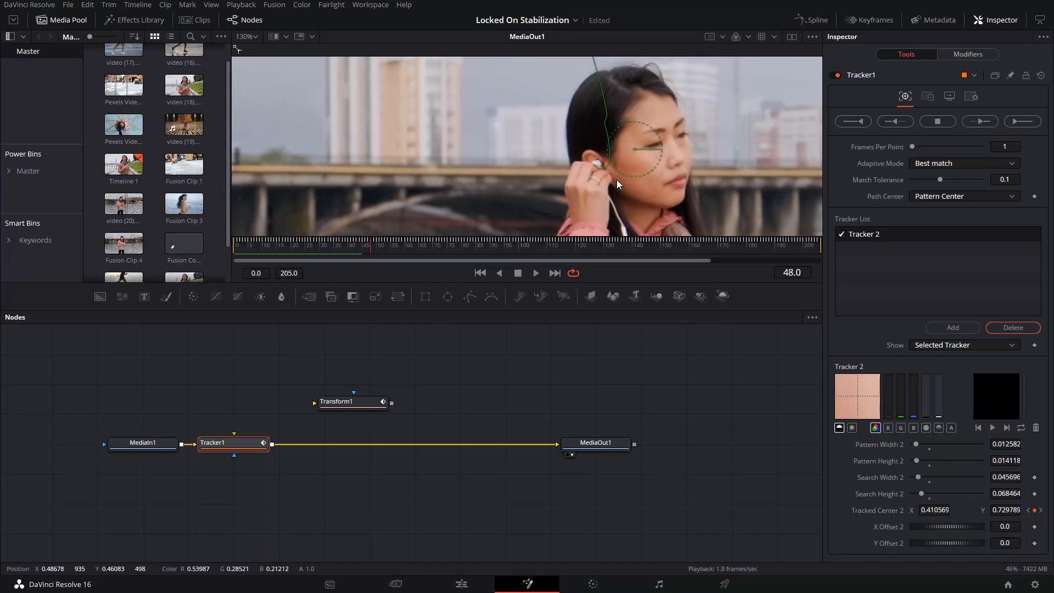
key(space)
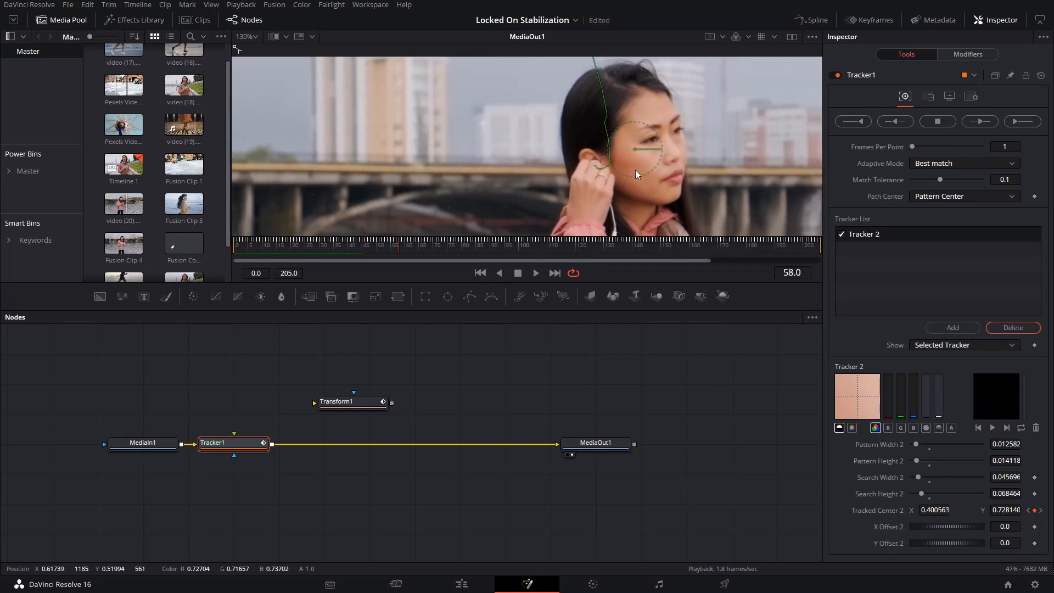
- Step and play from frame 58 to frame 87 to examine how the tracked point holds on the earbud at the woman's ear
key(Right)
key(Right)
key(Right)
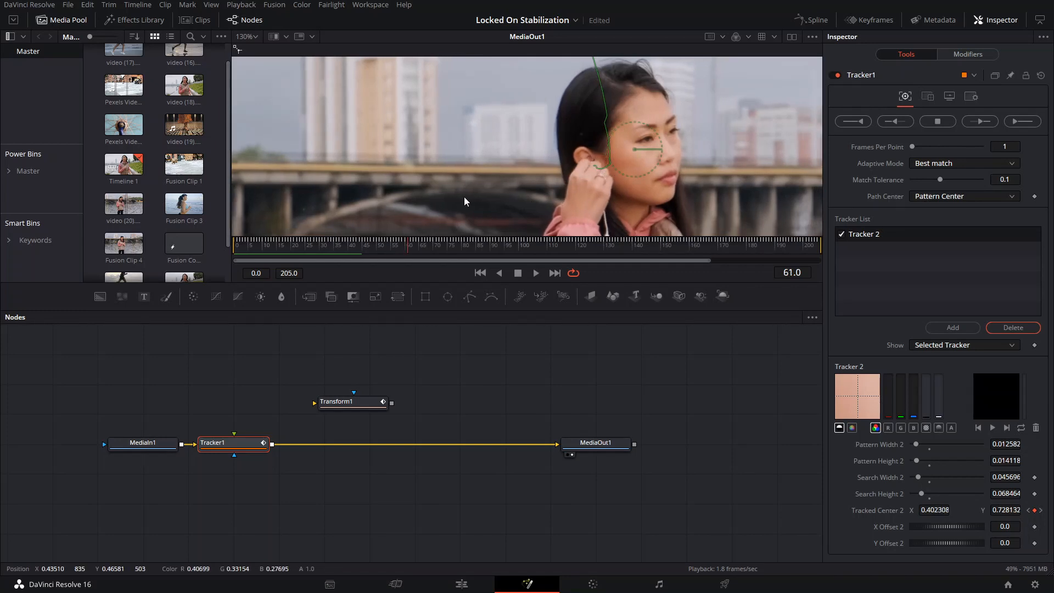
key(Right)
key(Right)
key(Right)
key(Right)
key(Right)
key(Right)
key(Right)
key(Right)
scroll(595, 157, down, 2)
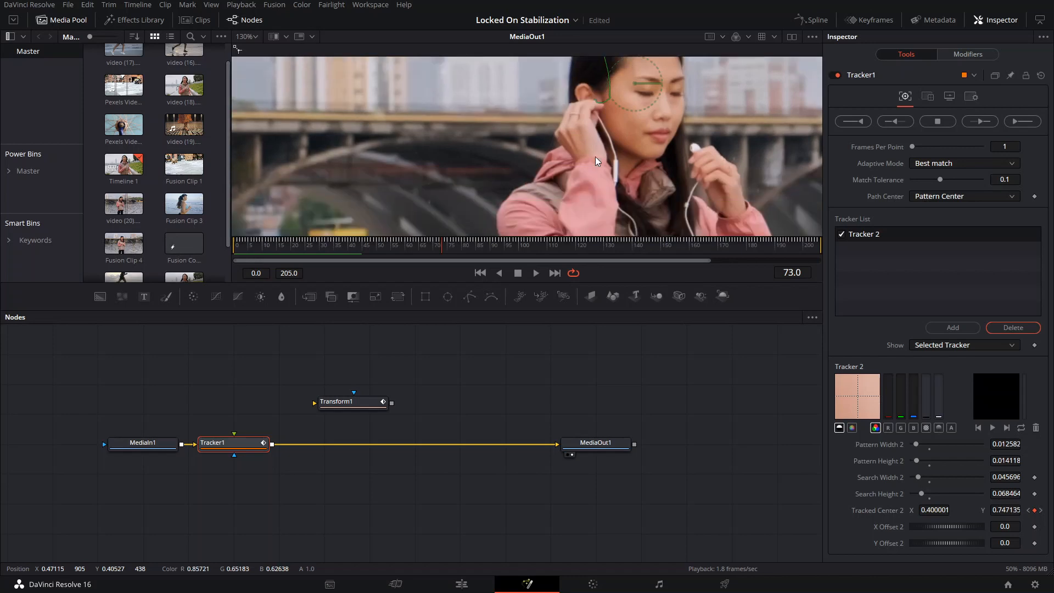
key(space)
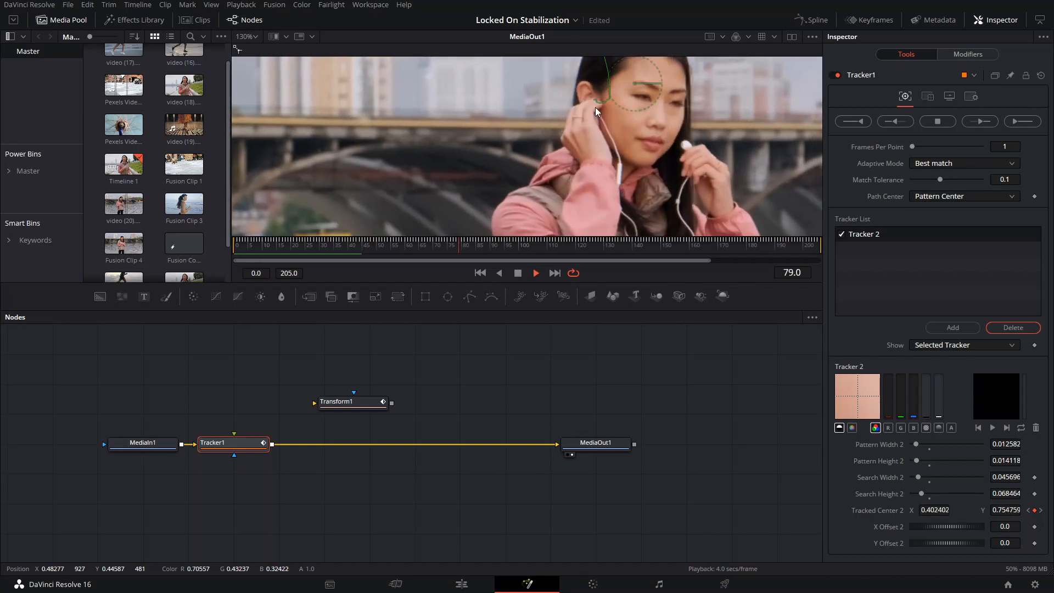
key(space)
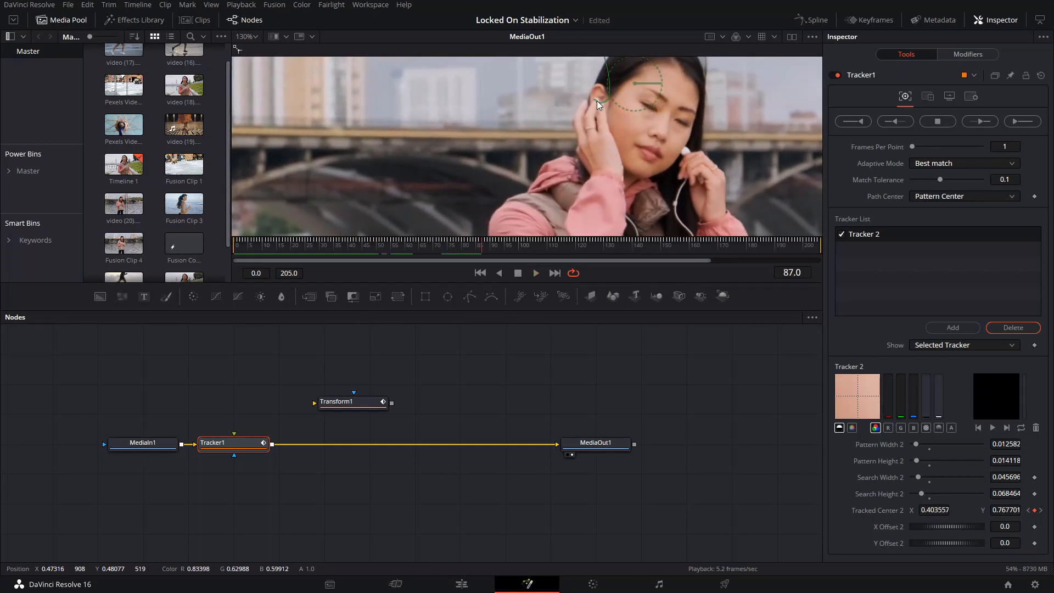
- Compare the frames around 87 where the hand covers the earbud, and play on to frame 111 to examine the track
key(Right)
key(Left)
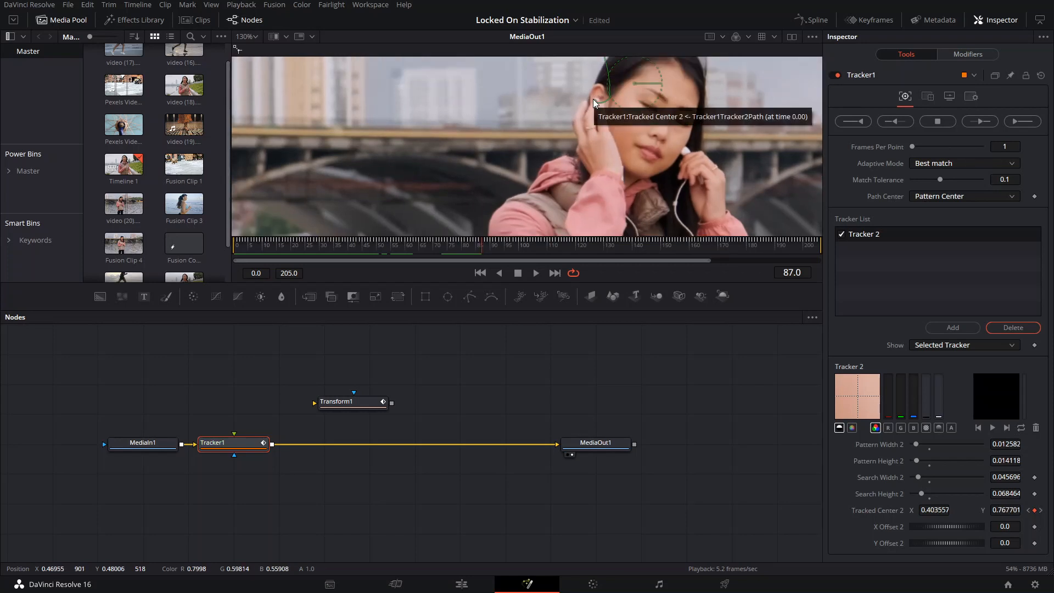
key(Right)
key(Right)
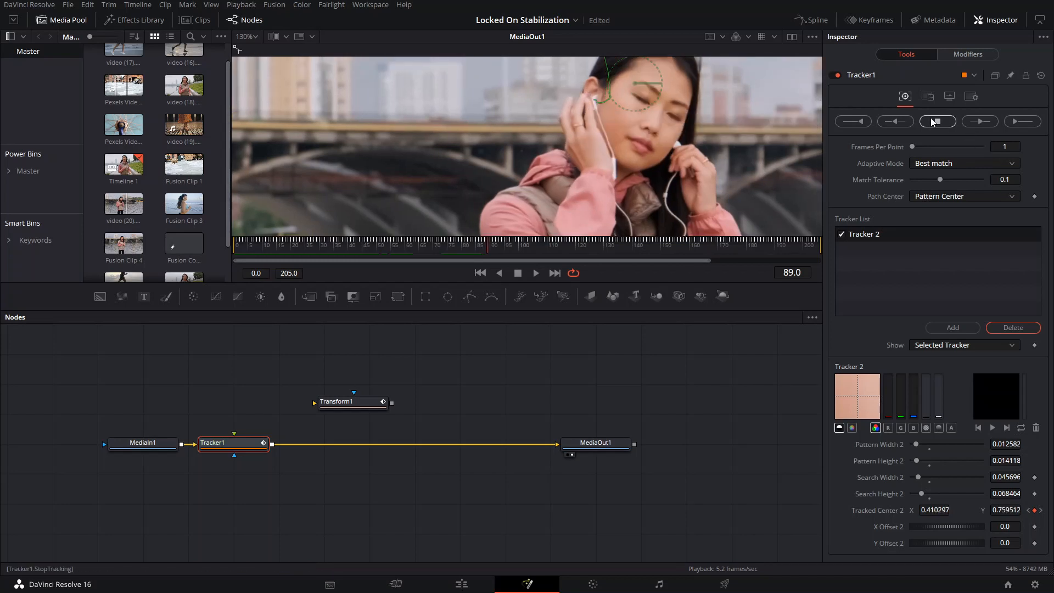
key(Right)
key(space)
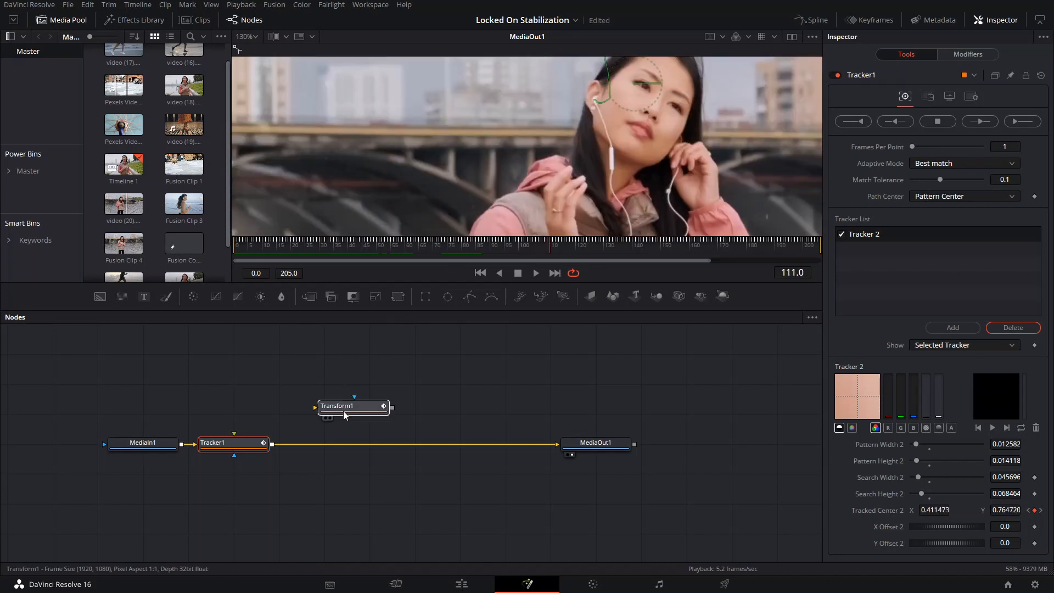
- Select the detached Transform1 node and scrub between frames 1 and 184 to examine the unscaled clip's framing and exposed edges
drag(344, 406, 358, 398)
scroll(643, 140, down, 6)
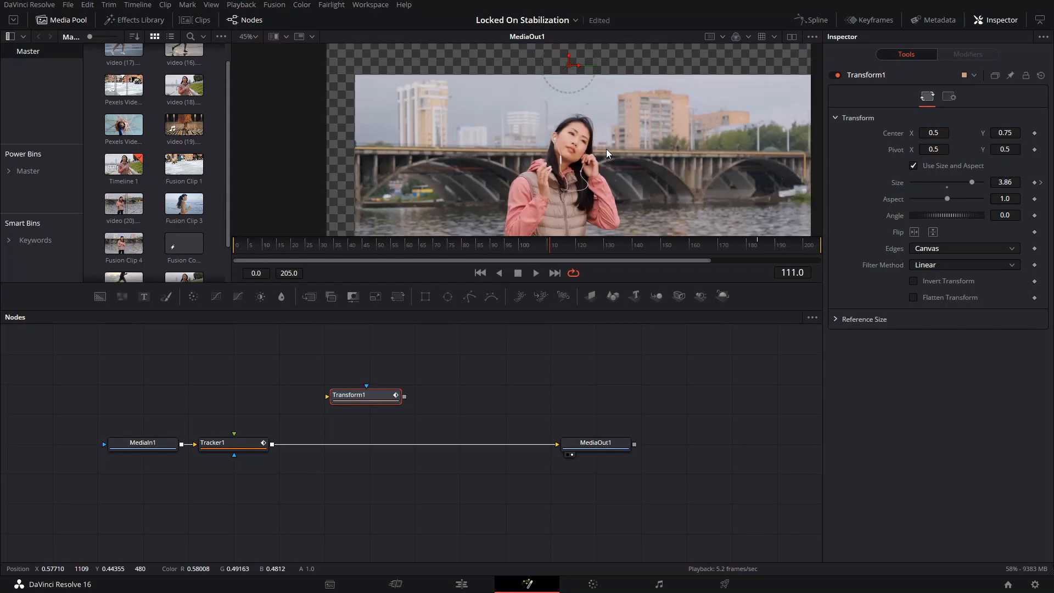
scroll(606, 149, up, 3)
scroll(606, 150, down, 3)
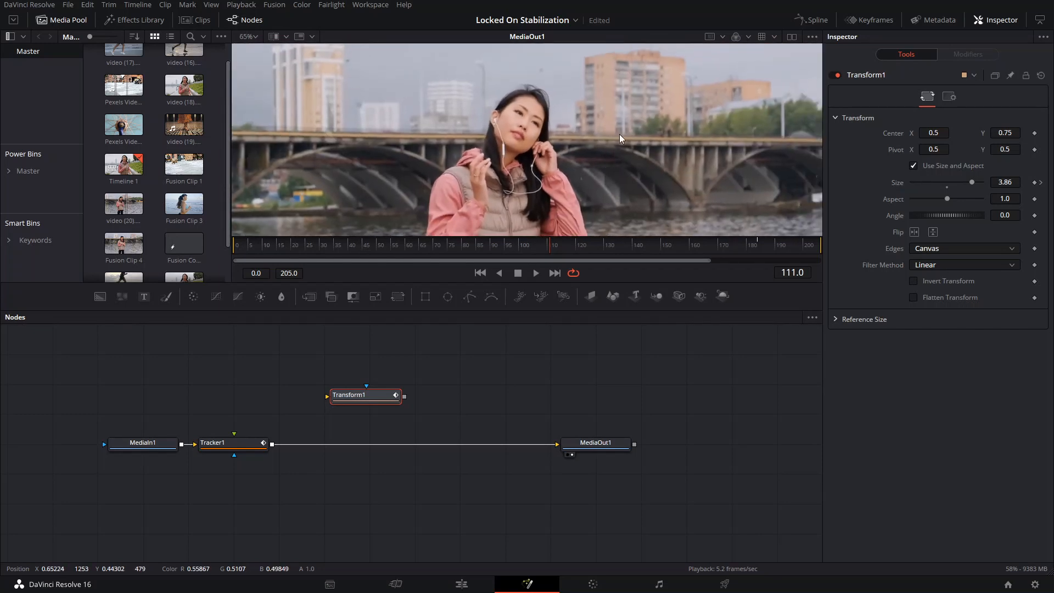
click(629, 248)
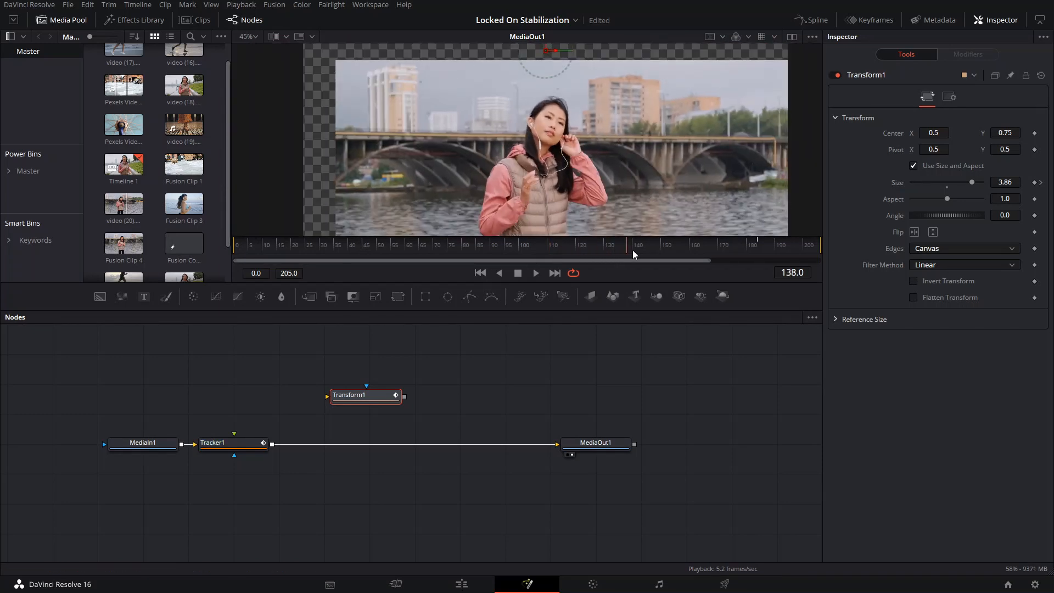
drag(676, 248, 758, 252)
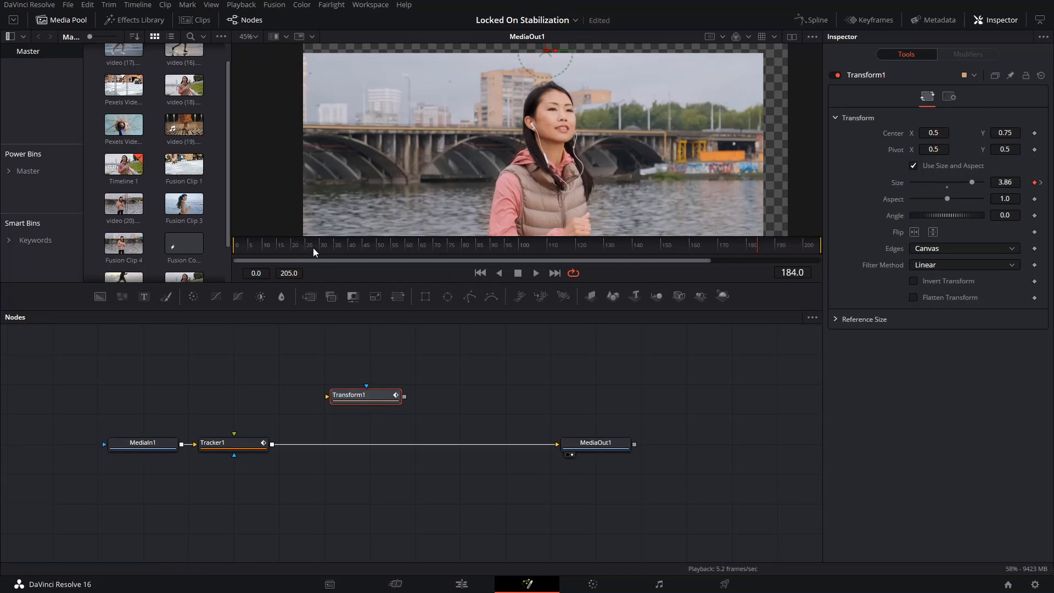
click(238, 244)
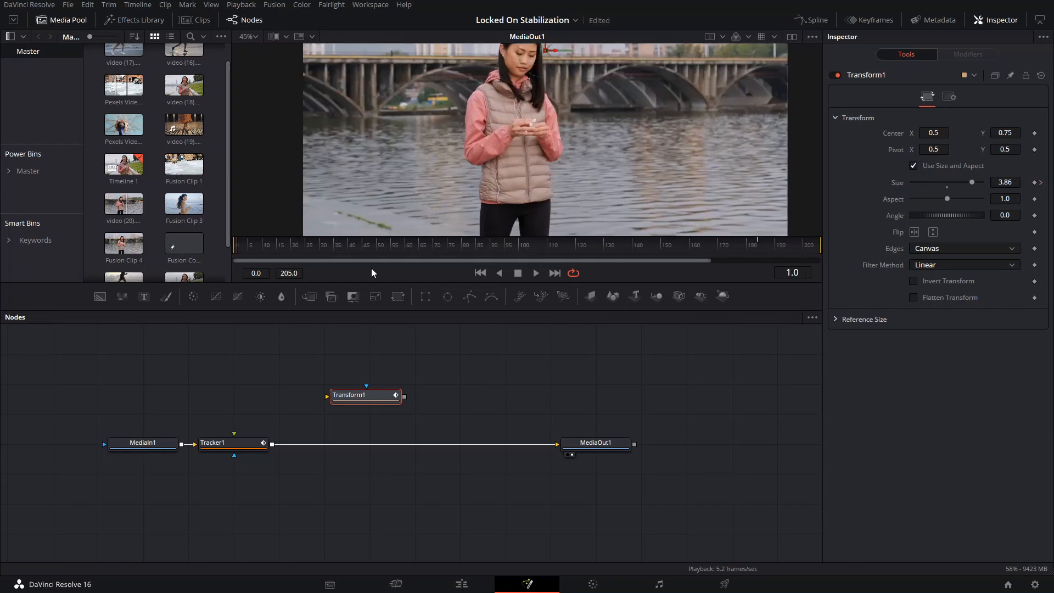
drag(274, 250, 628, 236)
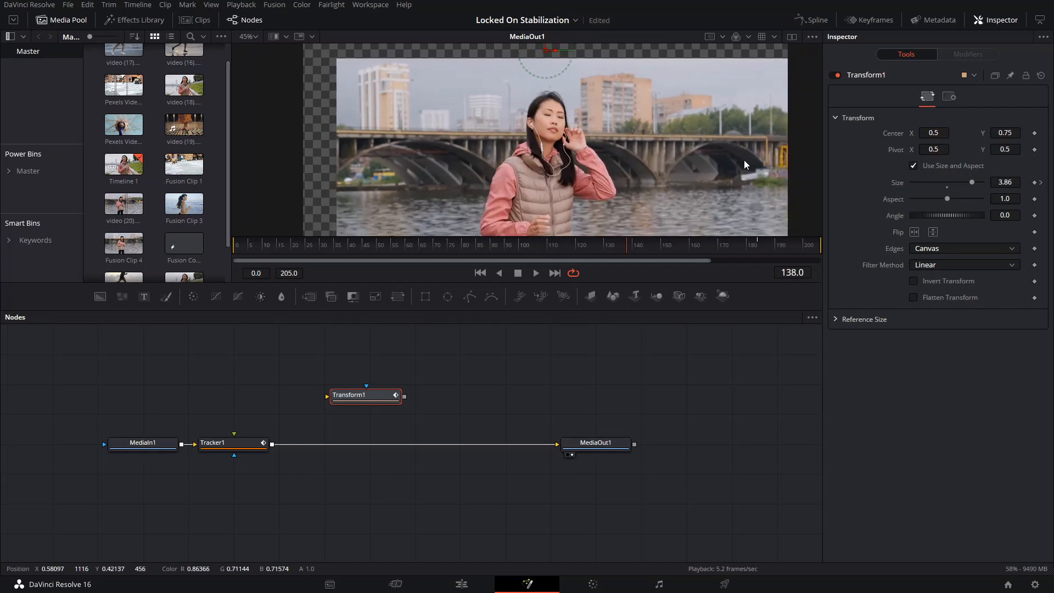
- Reconnect Transform1 between Tracker1 and MediaOut1, and switch back from the browser's reference video to DaVinci Resolve
drag(343, 396, 348, 446)
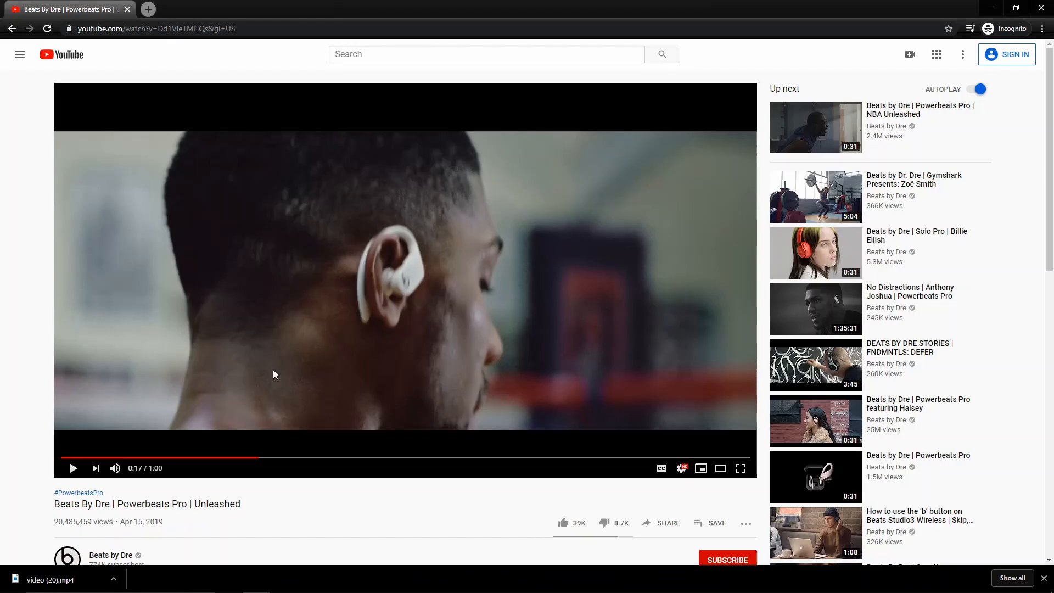
click(275, 374)
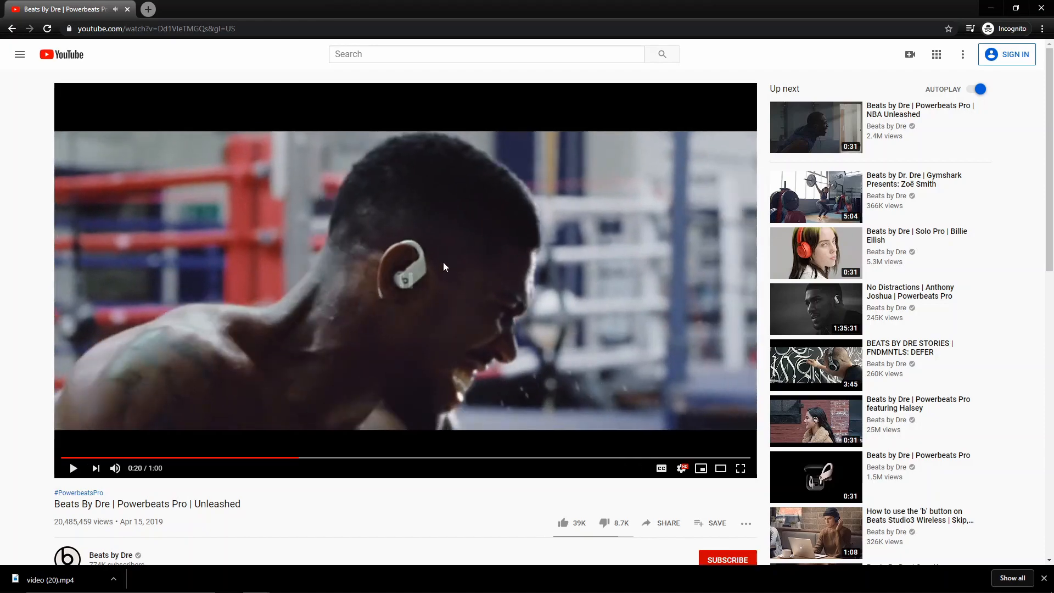
key(alt+Tab)
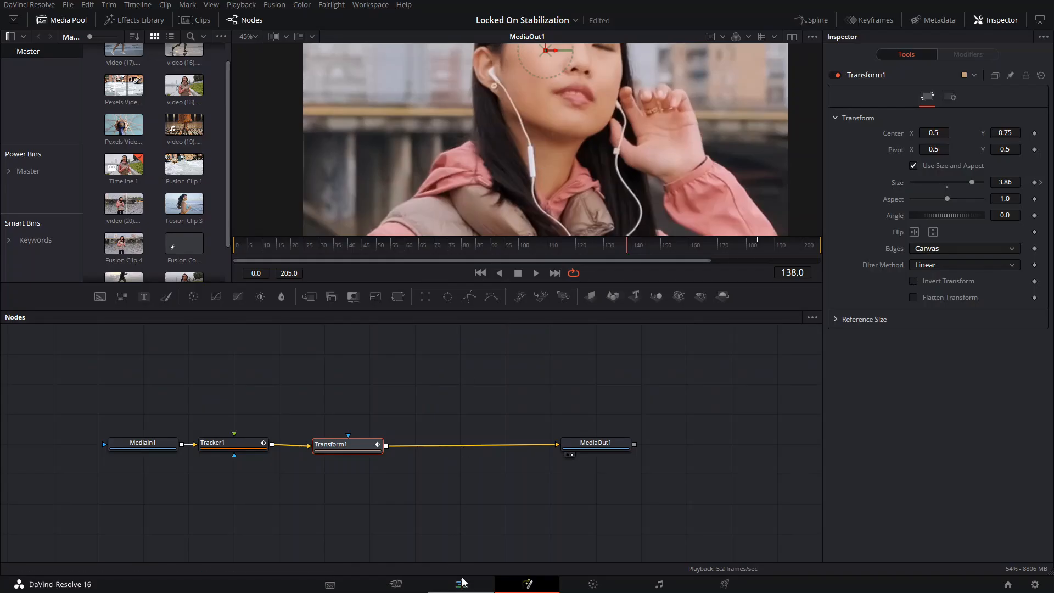
- Return to the edit timeline and play Fusion Clip 3 from 01:00:16:10 twice to examine its locked-on effect
click(462, 583)
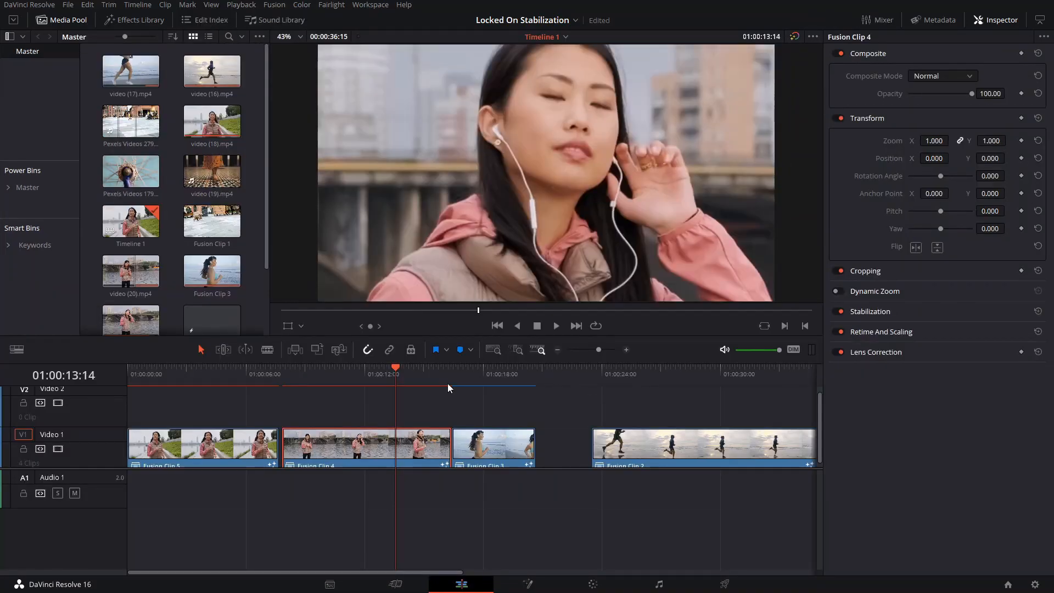
click(452, 383)
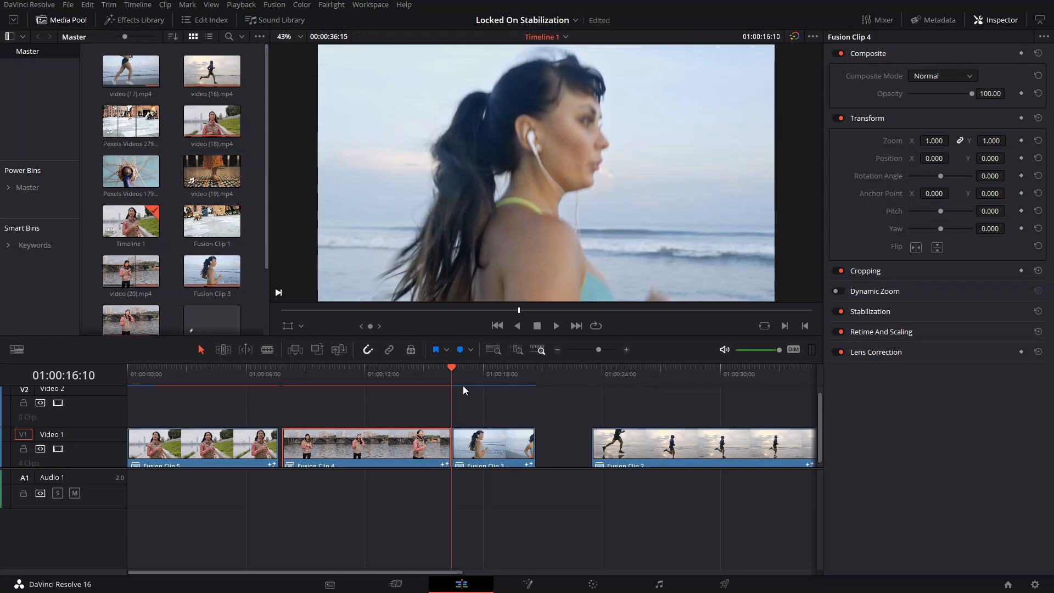
key(space)
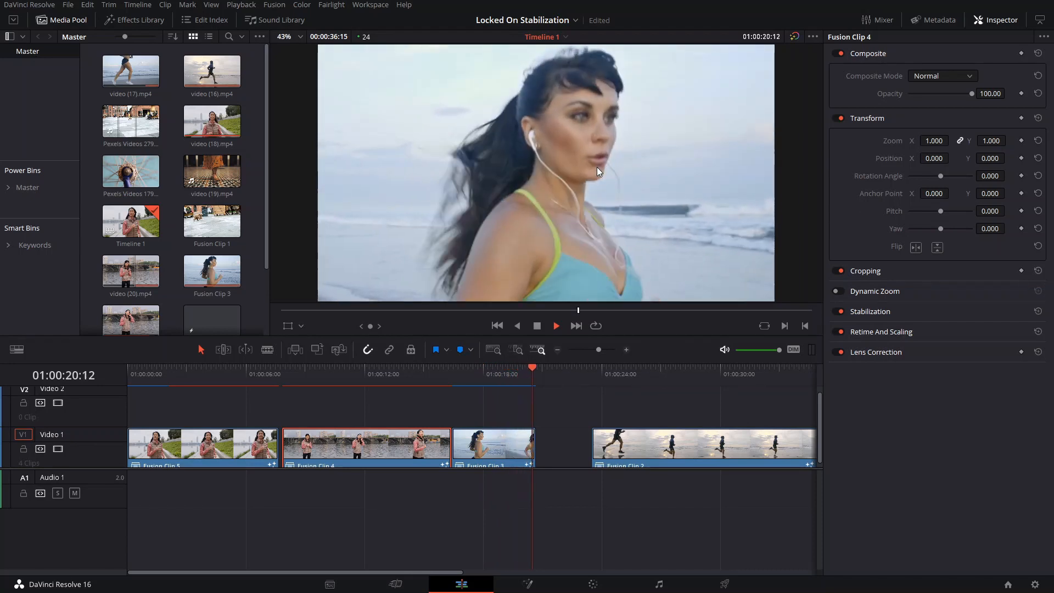
key(space)
drag(496, 374, 463, 394)
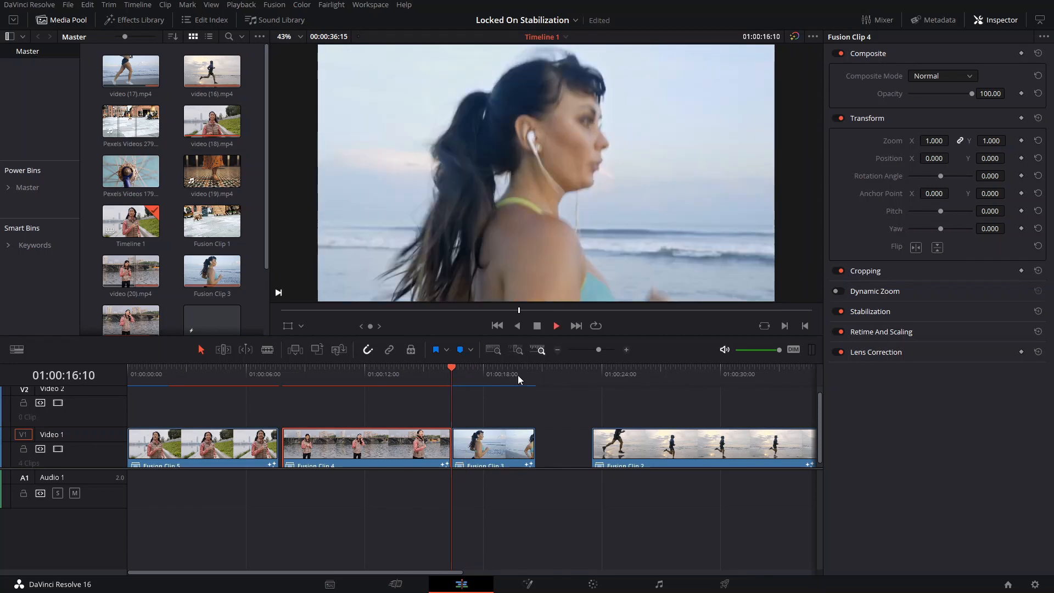
key(space)
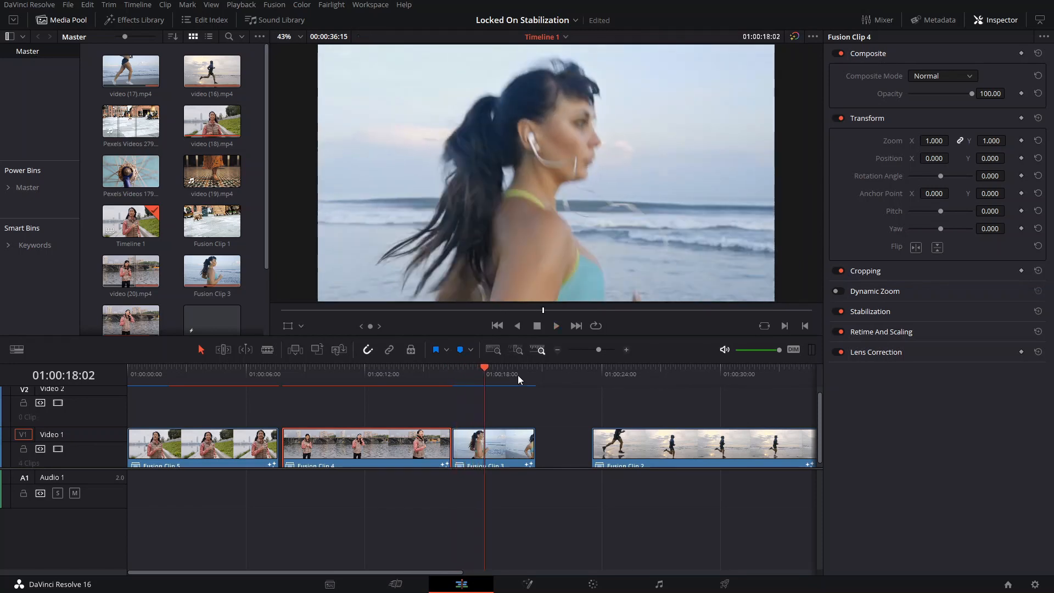
key(space)
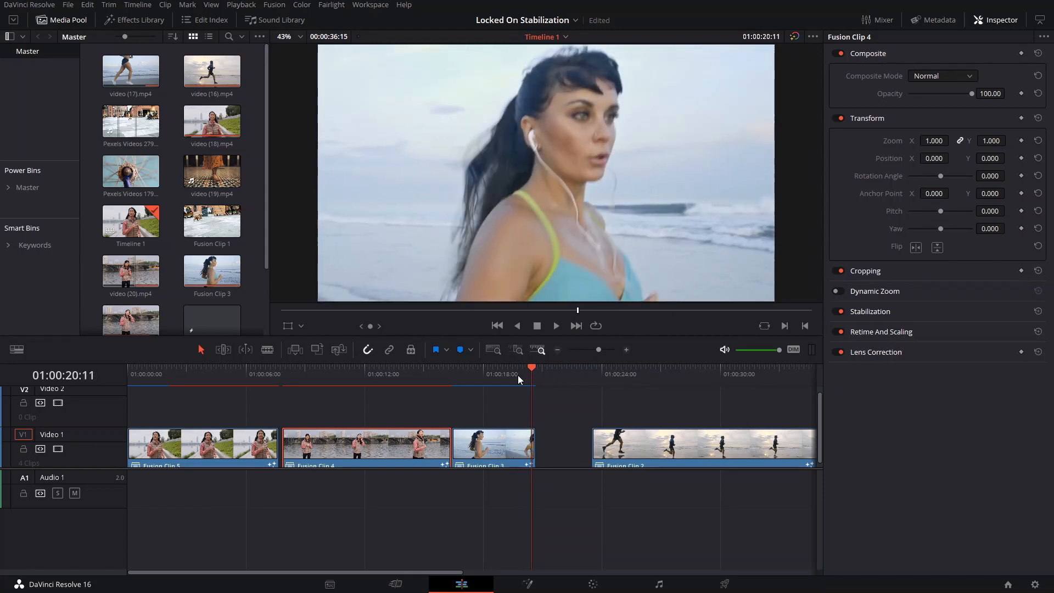
- Place video (19).mp4 on Video 1 after Fusion Clip 3 and align its audio on Audio 1 with the picture
click(592, 369)
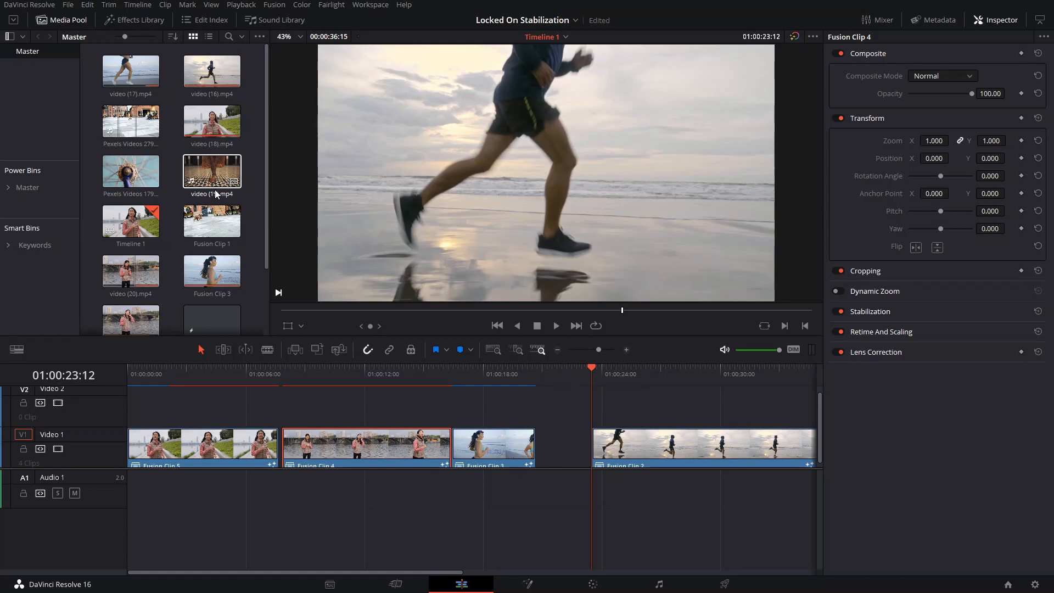
drag(215, 184, 665, 460)
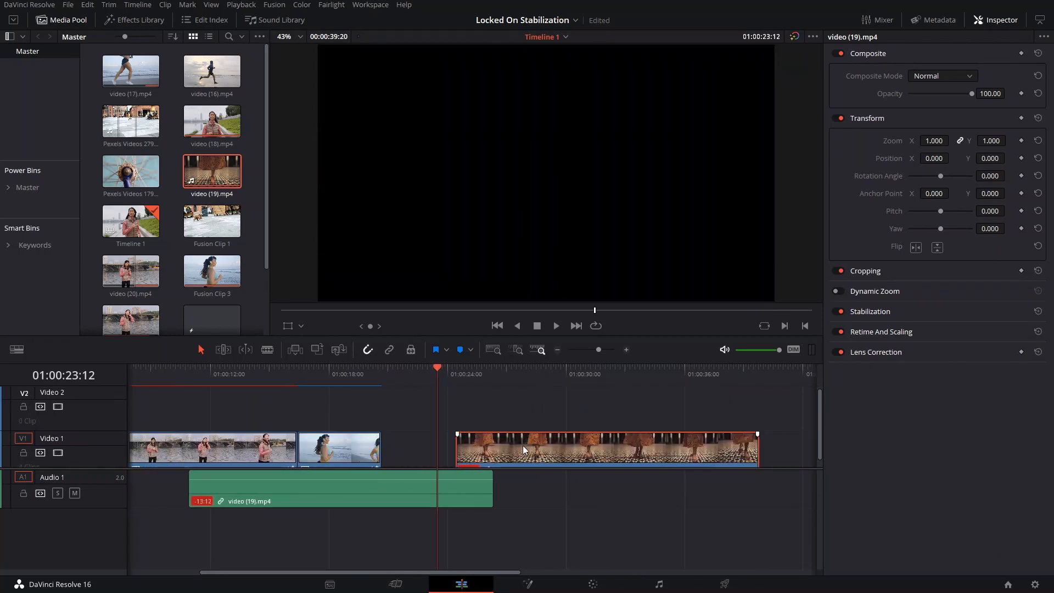
key(space)
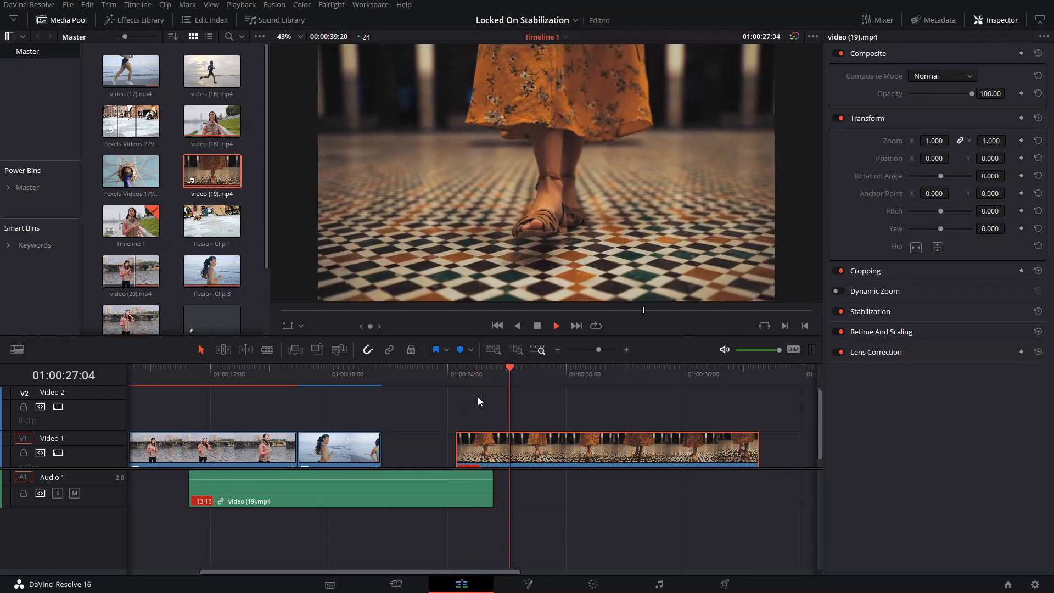
key(space)
drag(459, 488, 726, 489)
click(607, 461)
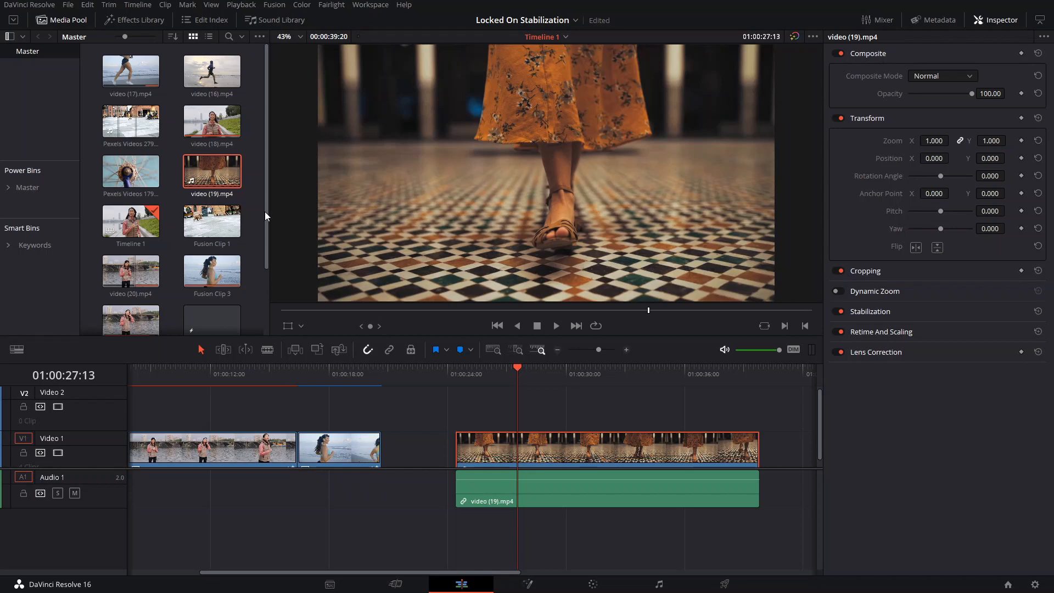
- Save the project and open the video (19).mp4 timeline clip in Fusion from 01:00:25:06
mouse_move(235, 184)
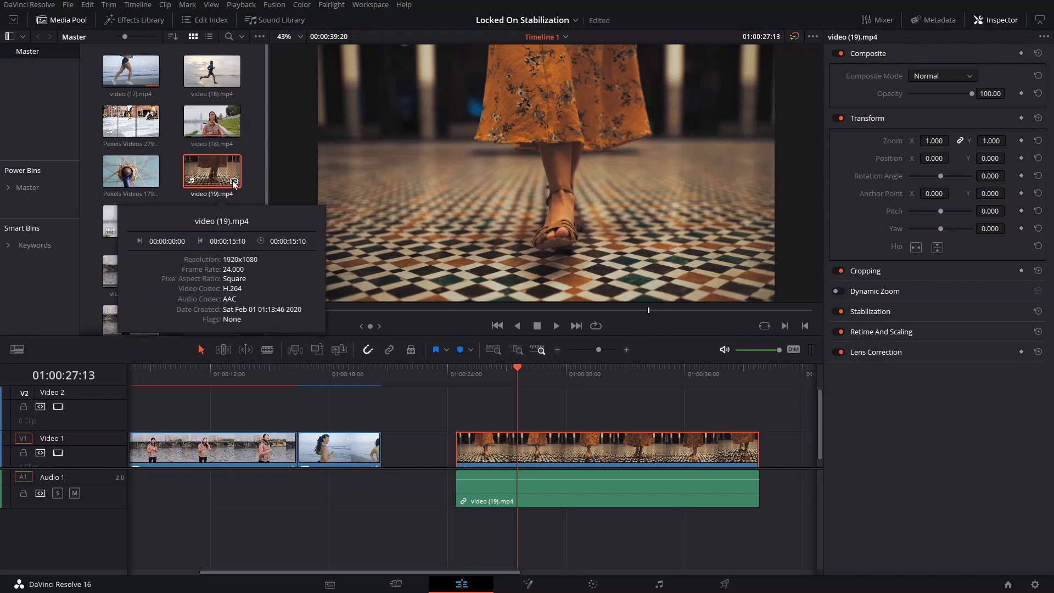
click(472, 380)
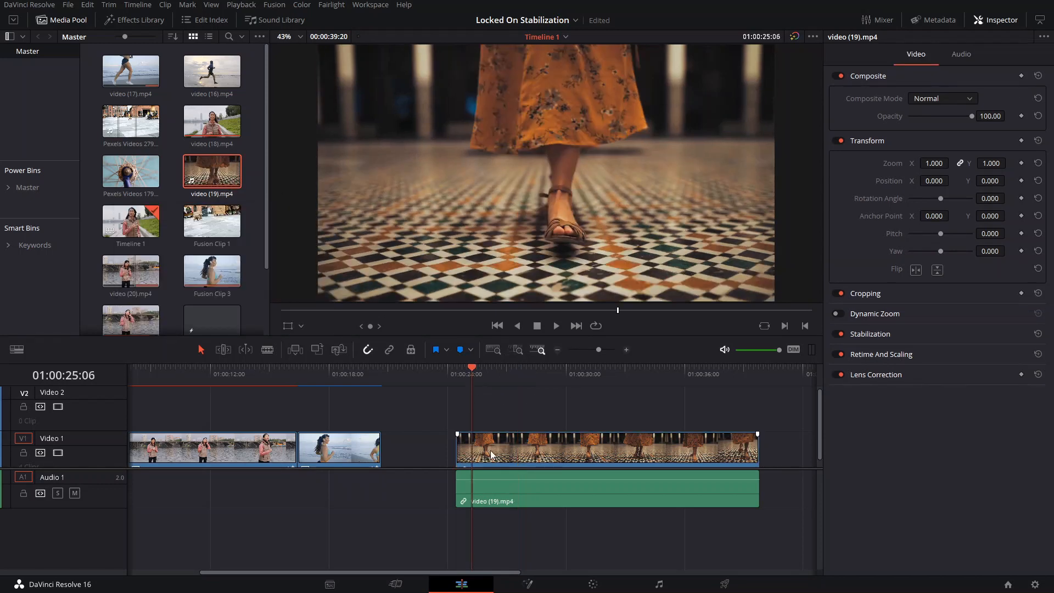
click(492, 455)
key(ctrl+s)
click(529, 586)
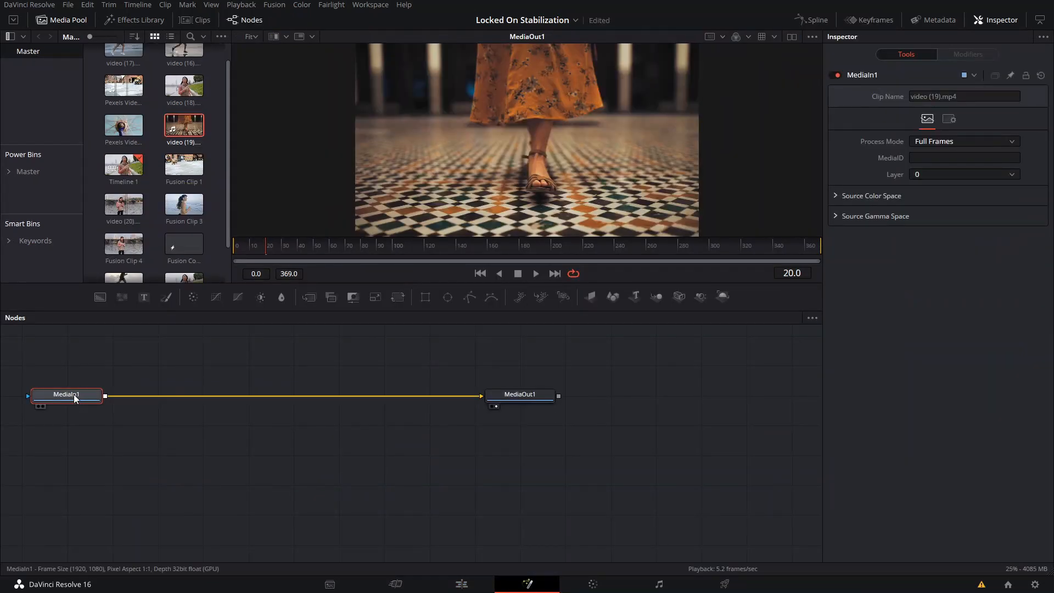
key(shift+space)
text(trans)
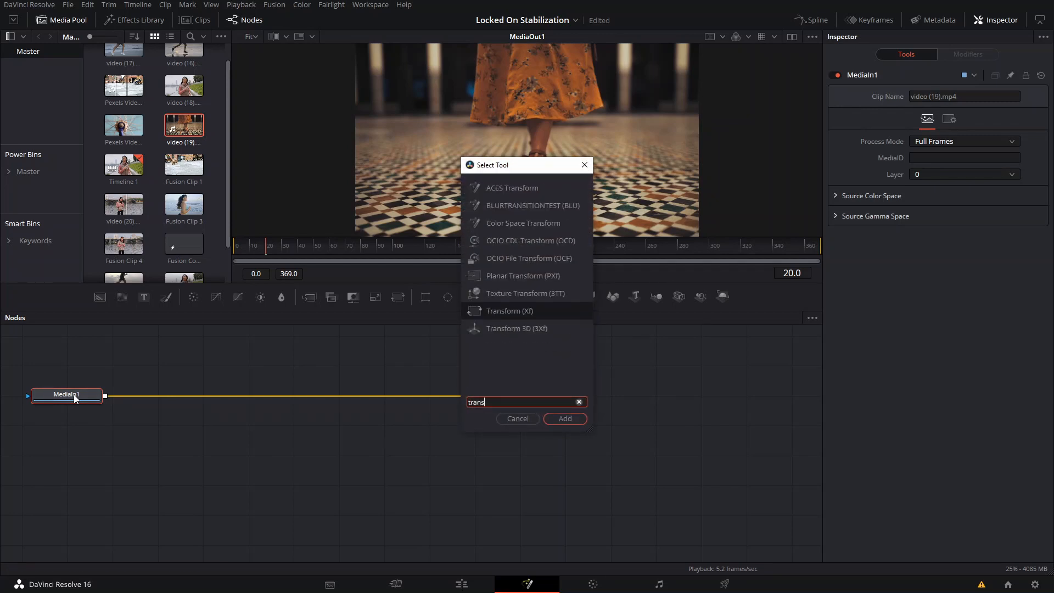
key(Return)
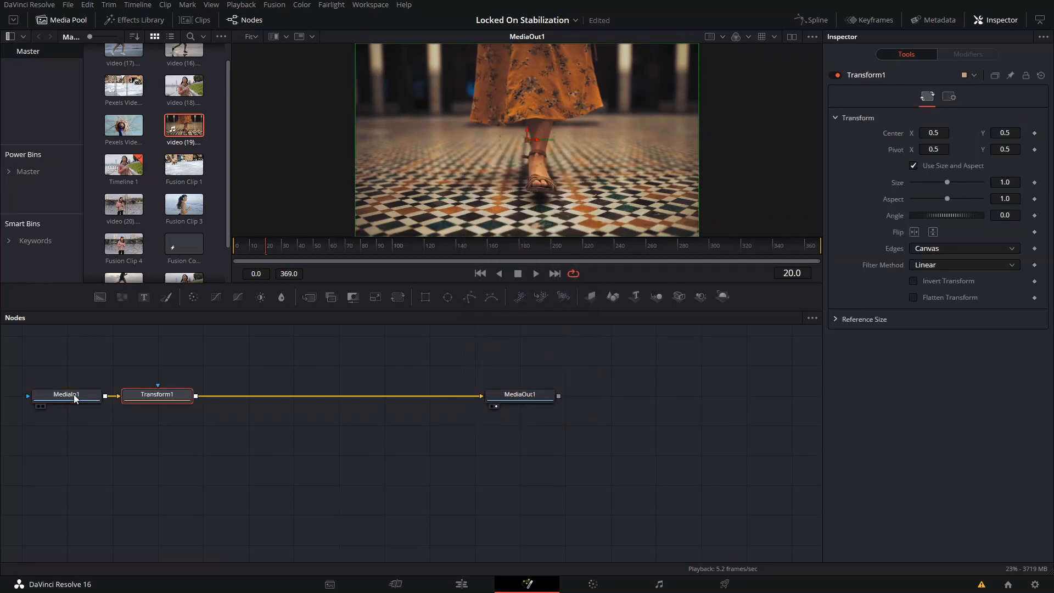
key(ctrl+z)
- Replace the Transform1 node between MediaIn1 and MediaOut1 with a Tracker node
key(shift+space)
text(tran)
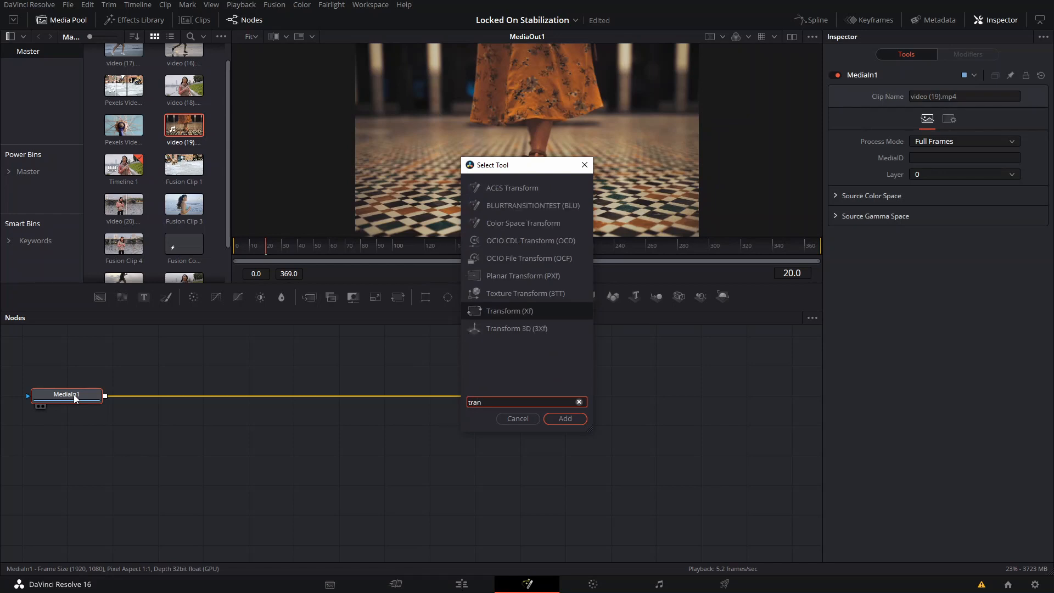
key(BackSpace)
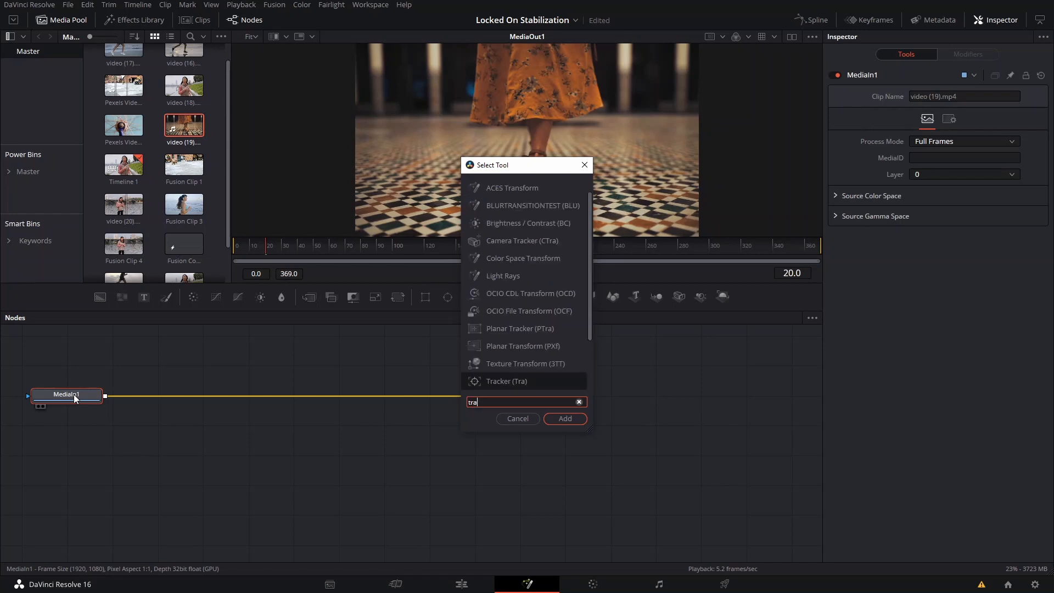
key(Return)
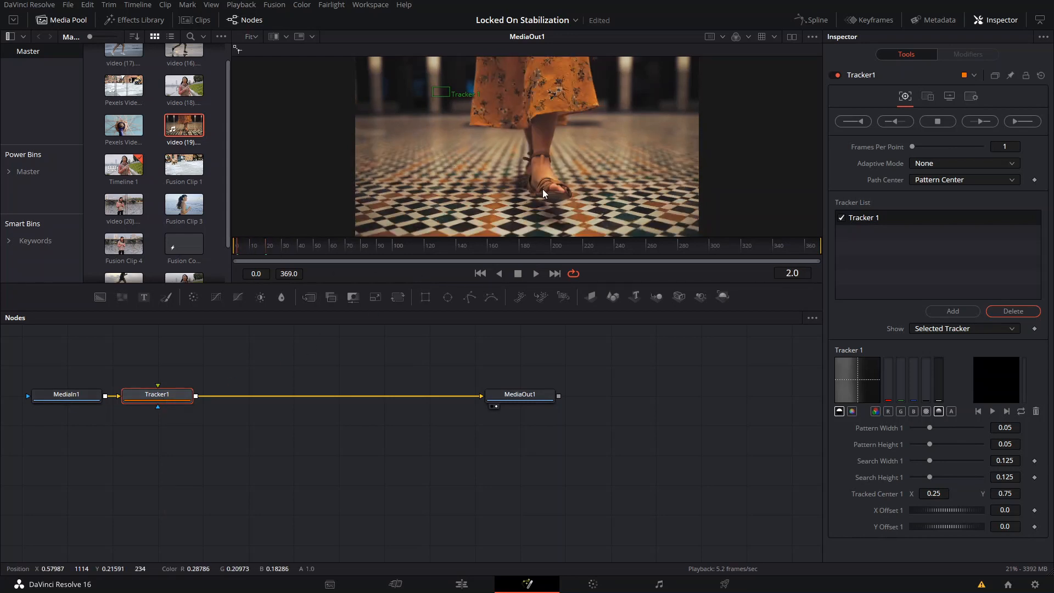
- Place Tracker 1's pattern on the woman's front foot at frame 2, using the full-colour channel and Best match adaptive mode
drag(432, 88, 543, 180)
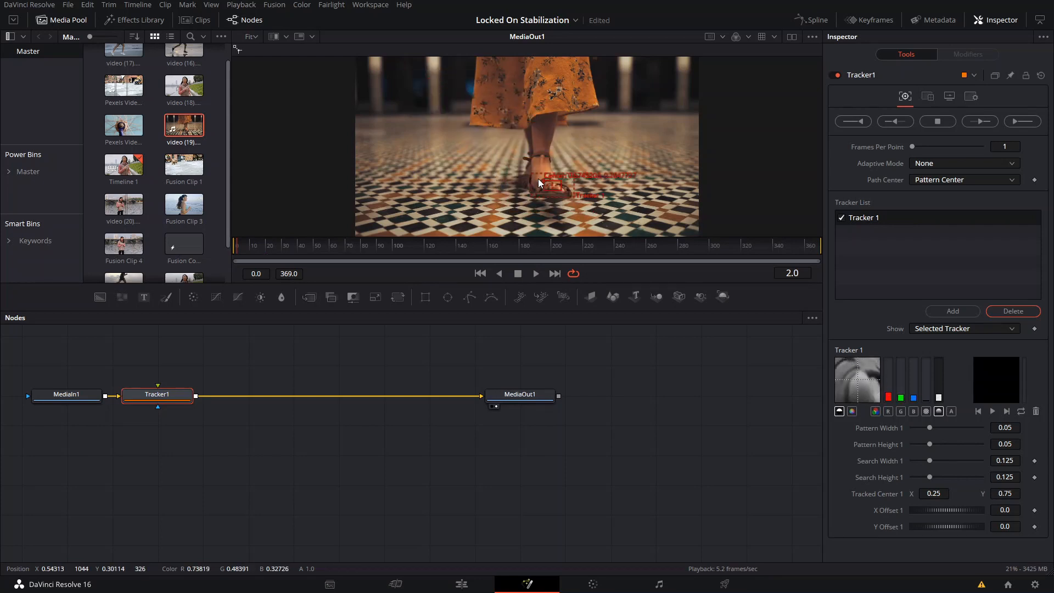
click(877, 412)
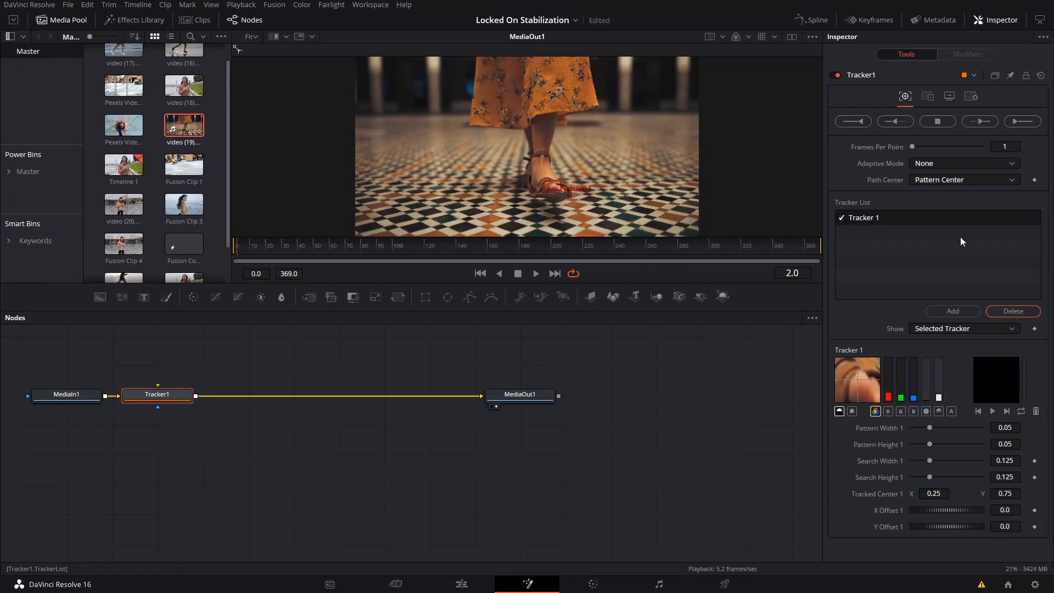
click(961, 164)
click(922, 202)
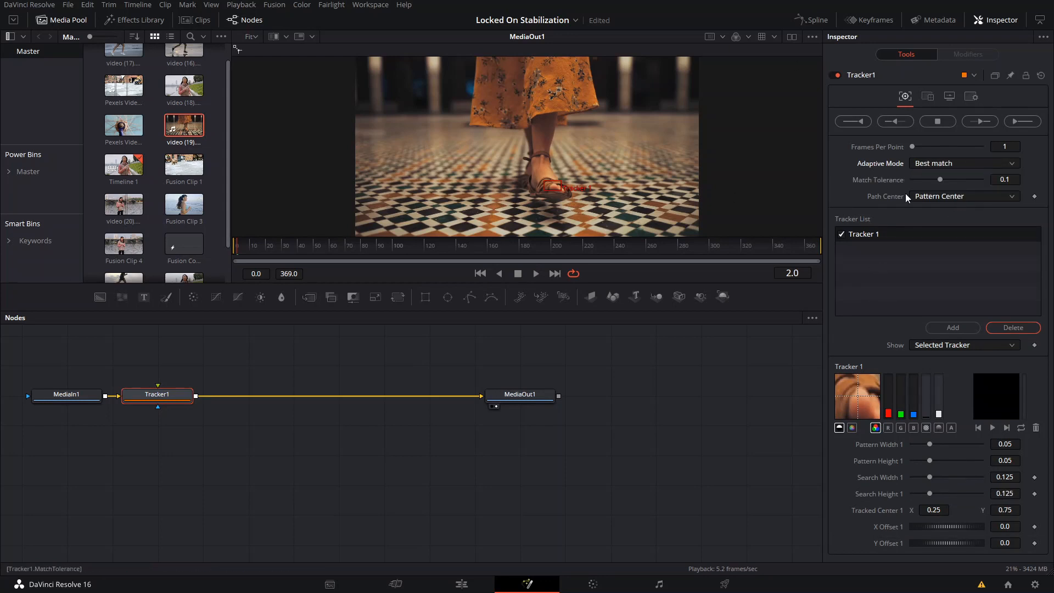
- Track the foot forward from frame 2 and stop the tracking render around frame 116
click(979, 122)
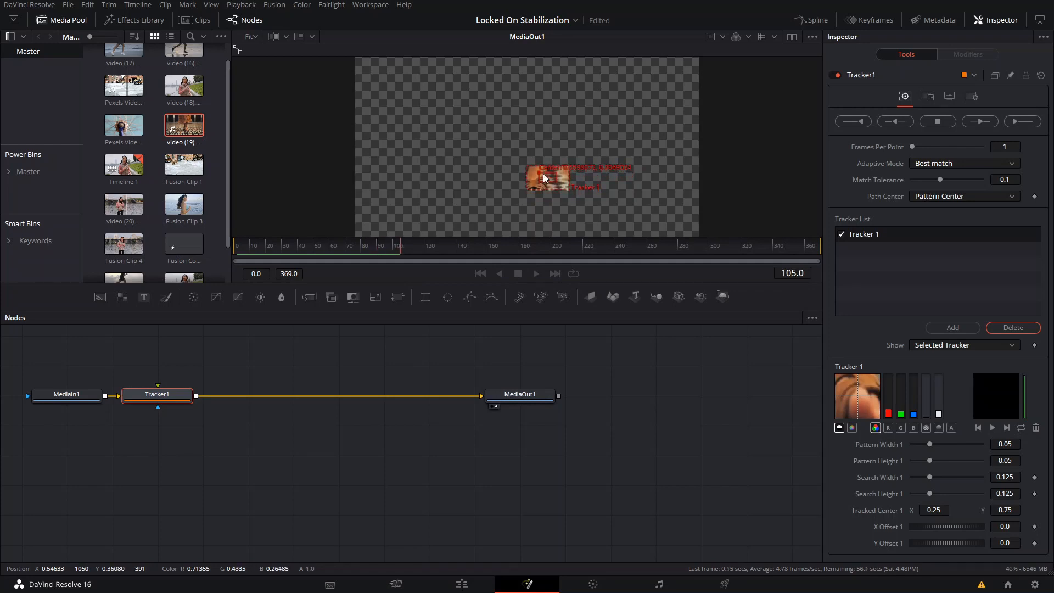
click(937, 122)
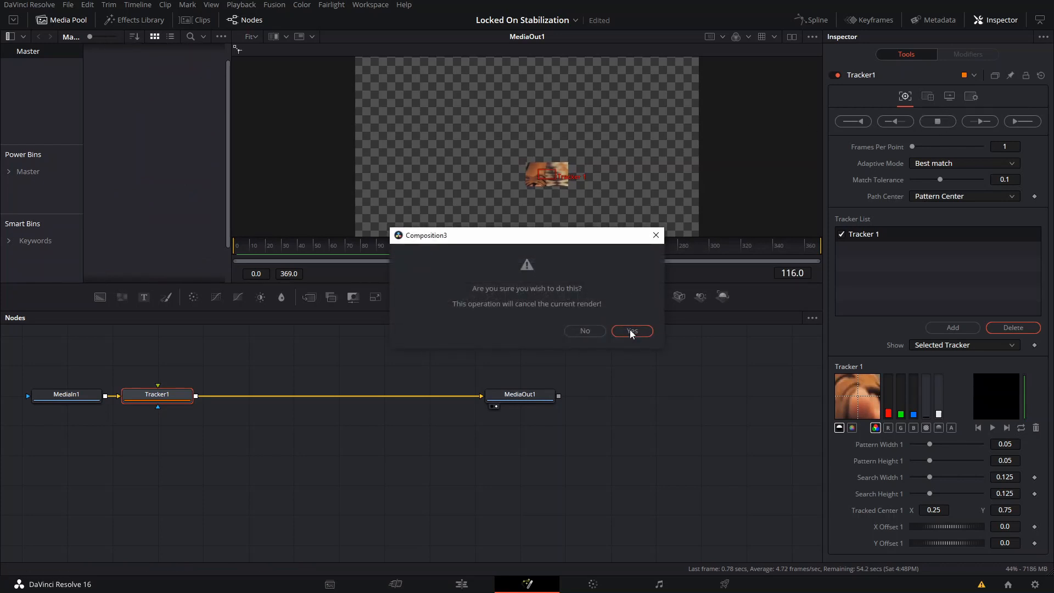
click(632, 330)
- Go to frame 121 and reposition Tracker 1's pattern on the woman's foot
drag(420, 252, 451, 257)
drag(447, 258, 430, 265)
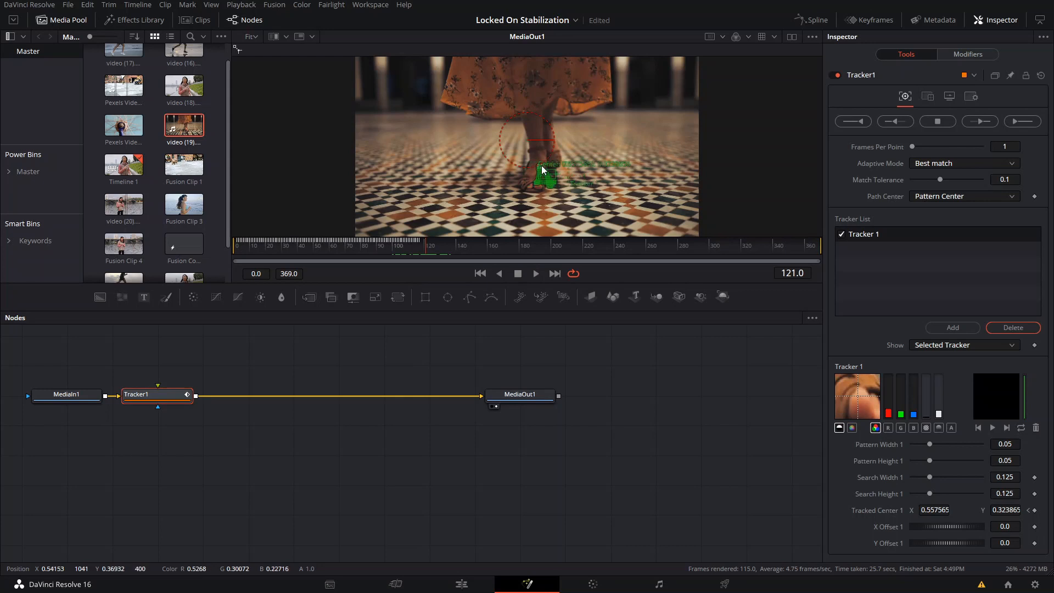
mouse_move(539, 171)
mouse_down()
mouse_move(551, 156)
mouse_move(552, 176)
mouse_move(563, 165)
mouse_move(544, 161)
mouse_up()
key(ctrl+z)
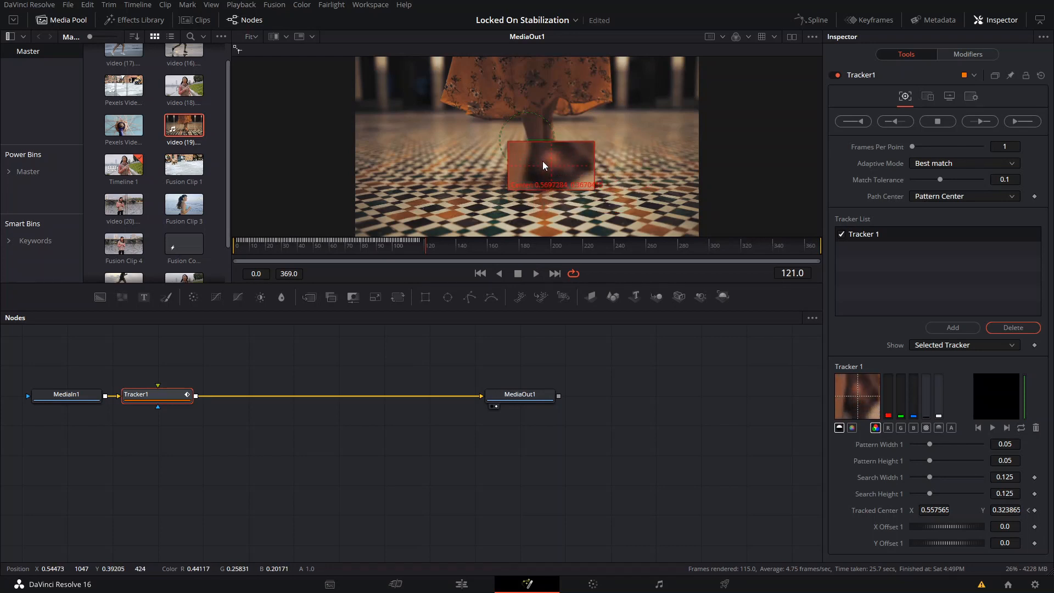
- Resume tracking forward from frame 121 and stop the tracking render just after frame 156
click(974, 123)
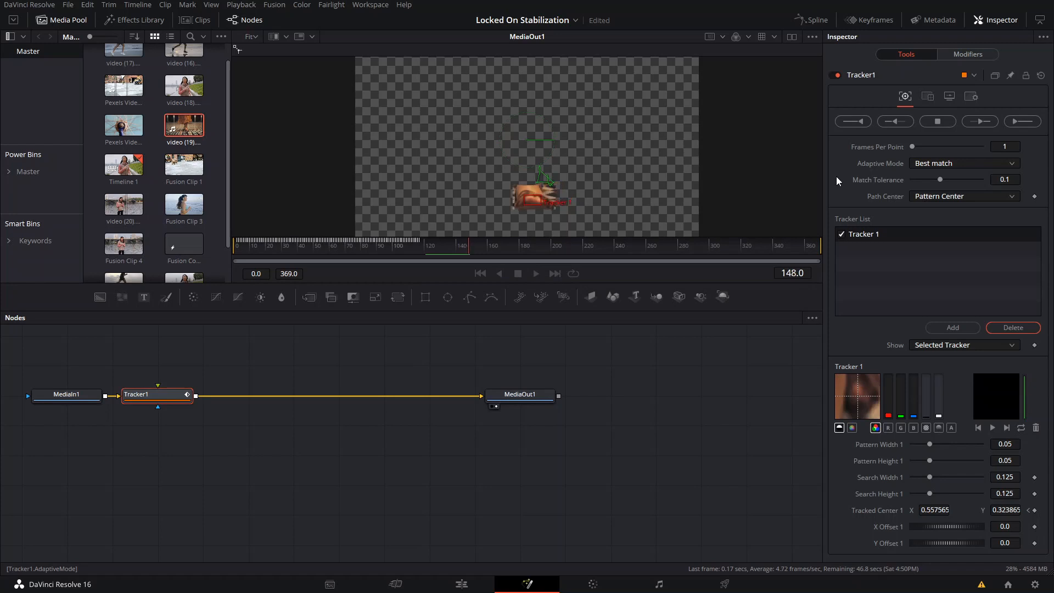
click(937, 122)
click(632, 331)
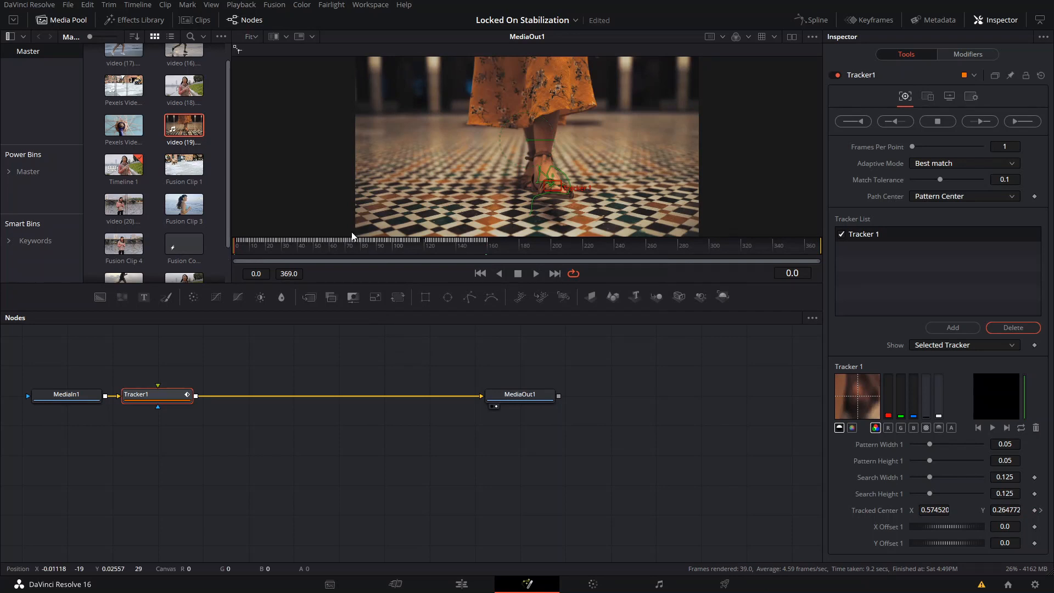
- Add a Transform node between Tracker1 and MediaOut1
key(shift+space)
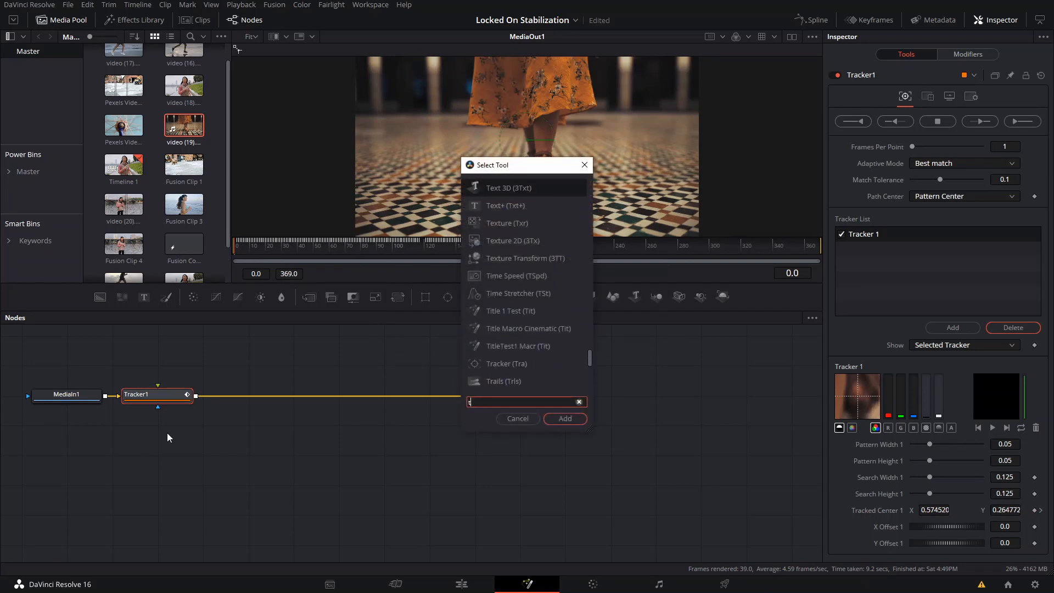
text(trans)
key(Return)
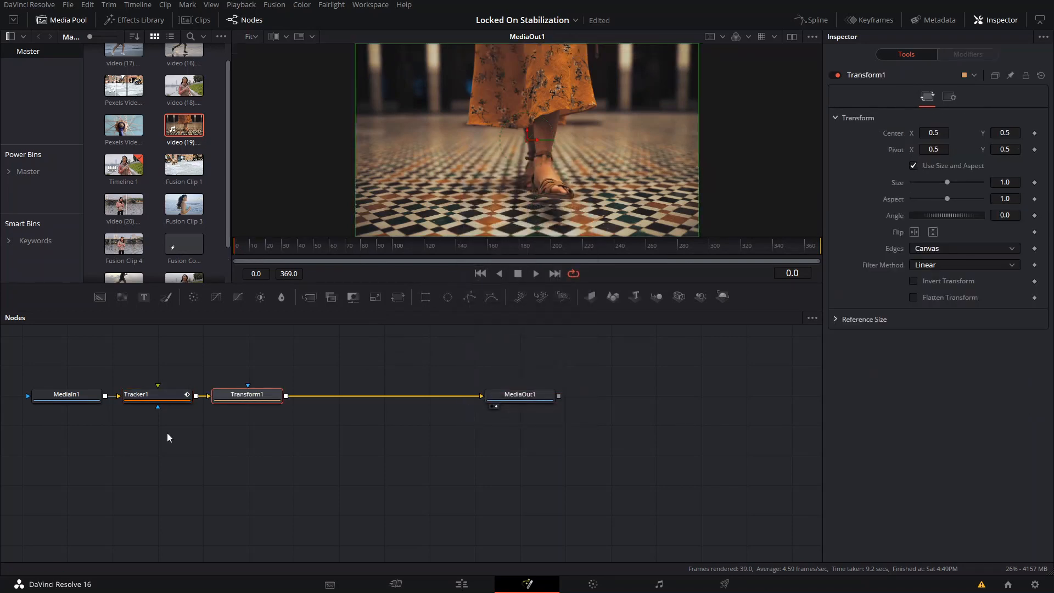
- Set Tracker1's operation to Match Move with Merge set to BG only
click(157, 397)
click(928, 98)
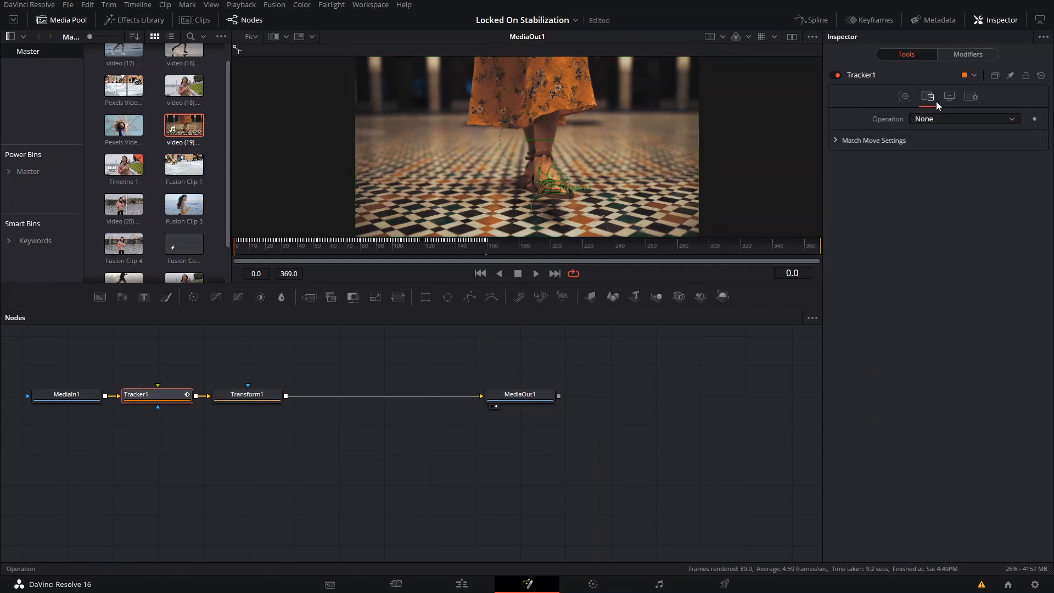
click(924, 118)
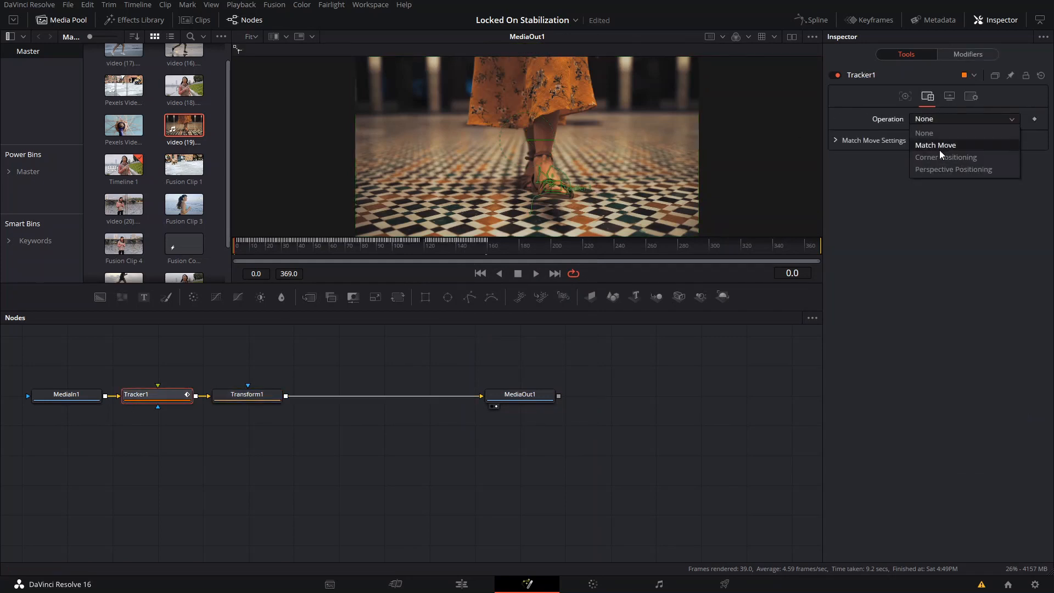
click(941, 140)
click(938, 135)
click(932, 150)
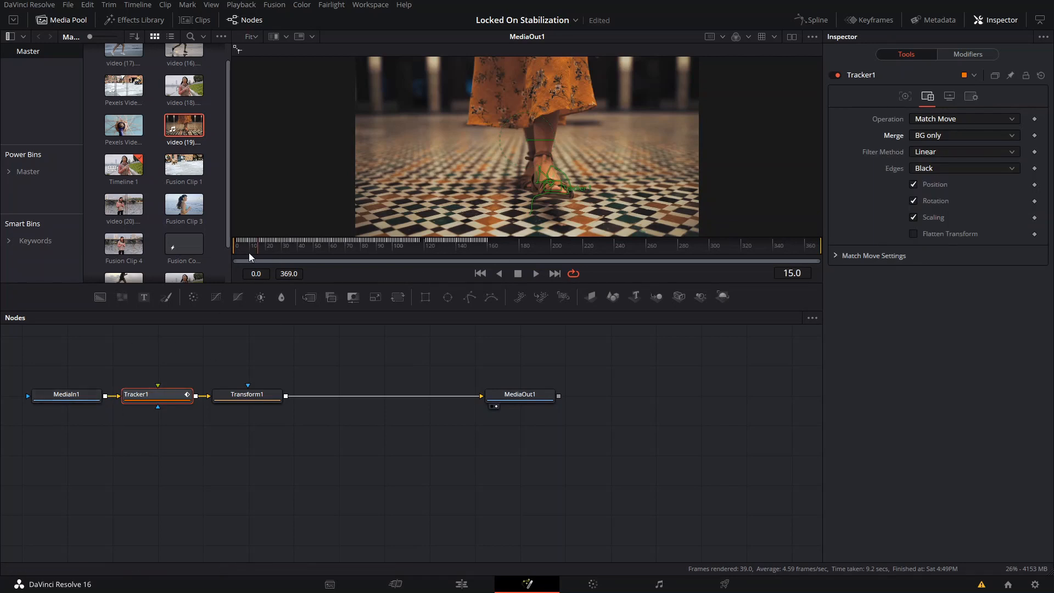
- Scale Transform1 to a size of 1.89 and raise its center Y to about 0.74 to frame the foot
click(247, 394)
drag(953, 188, 961, 188)
drag(527, 135, 516, 92)
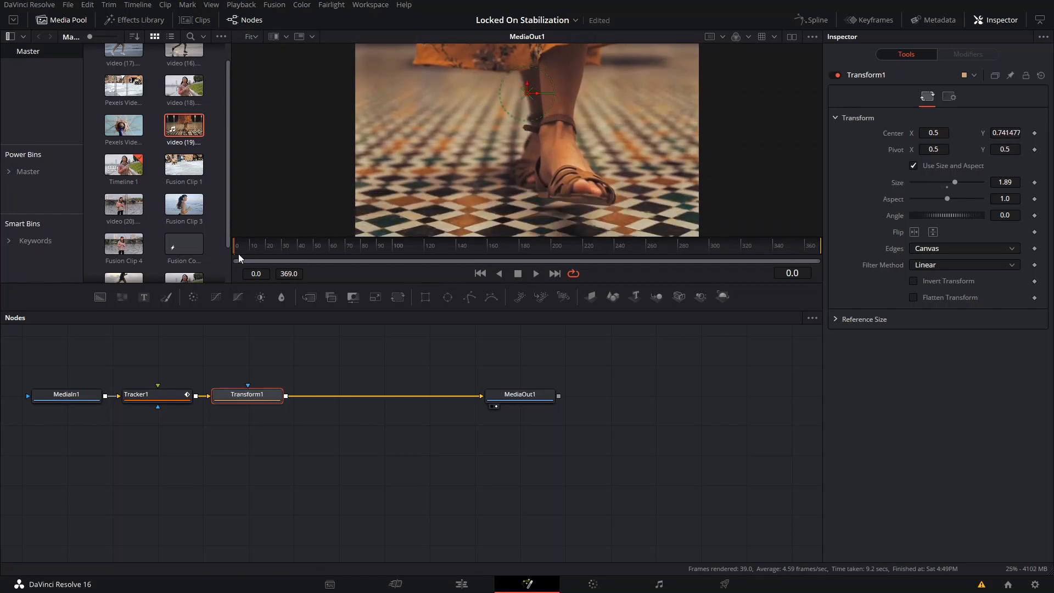
- Play the foot-locked result from frame 0 in Fusion, and return to the edit timeline
key(space)
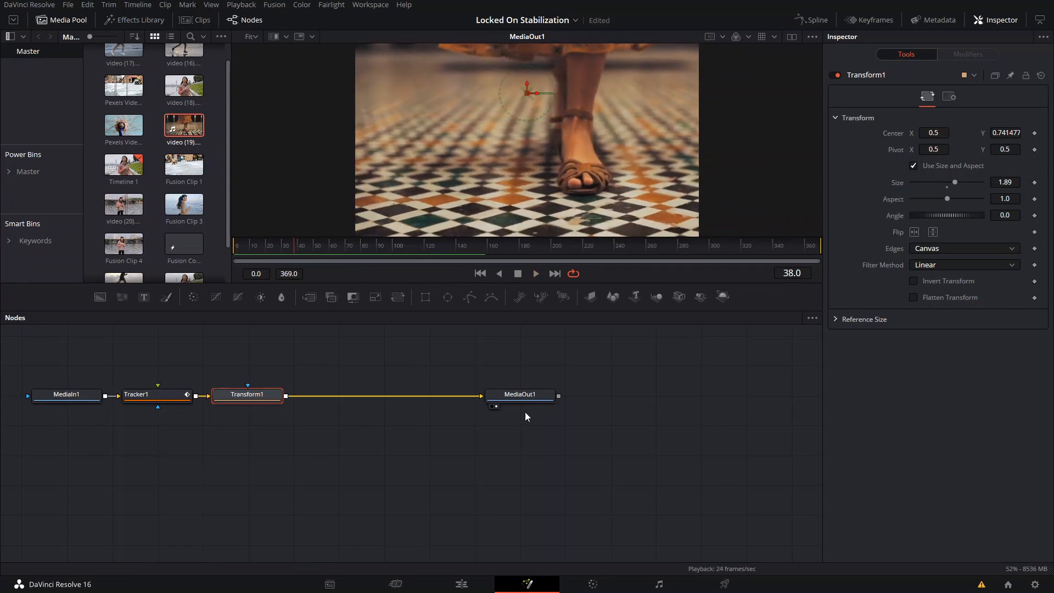
click(460, 582)
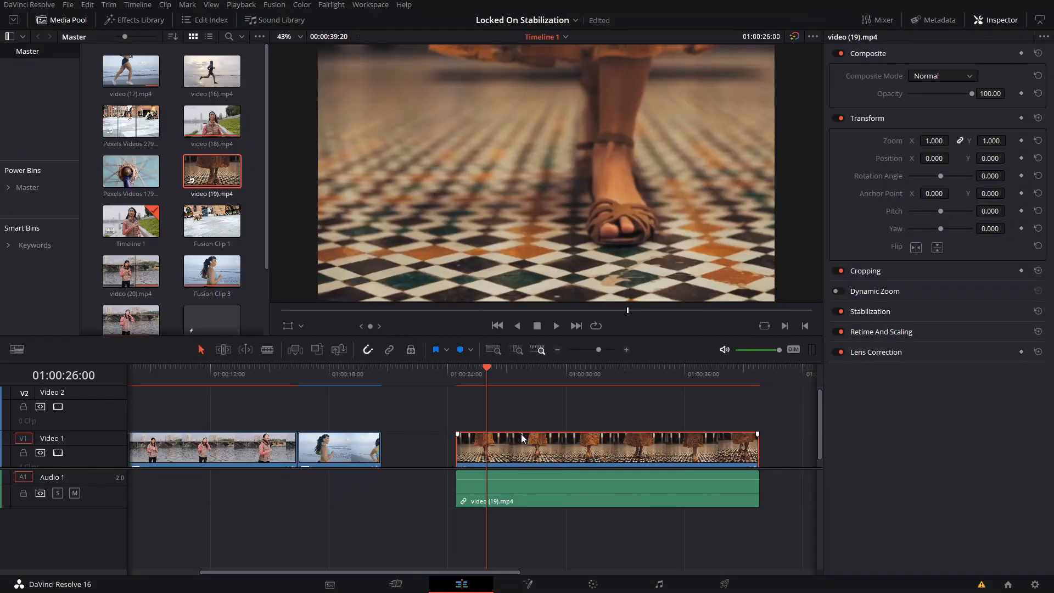